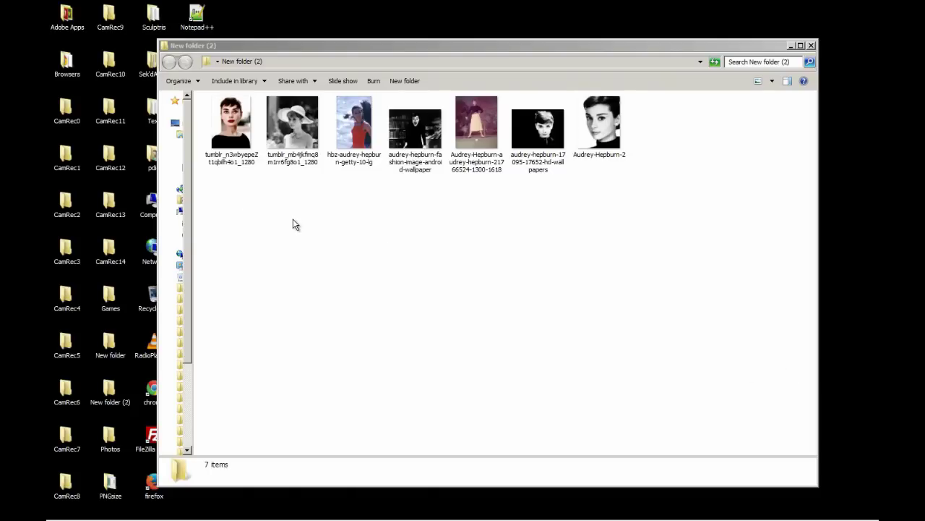
Step: Open the picture tumblr_n3wbyepeZt1qbilh4o1_1280 from New folder (2) in Paint
double_click(231, 123)
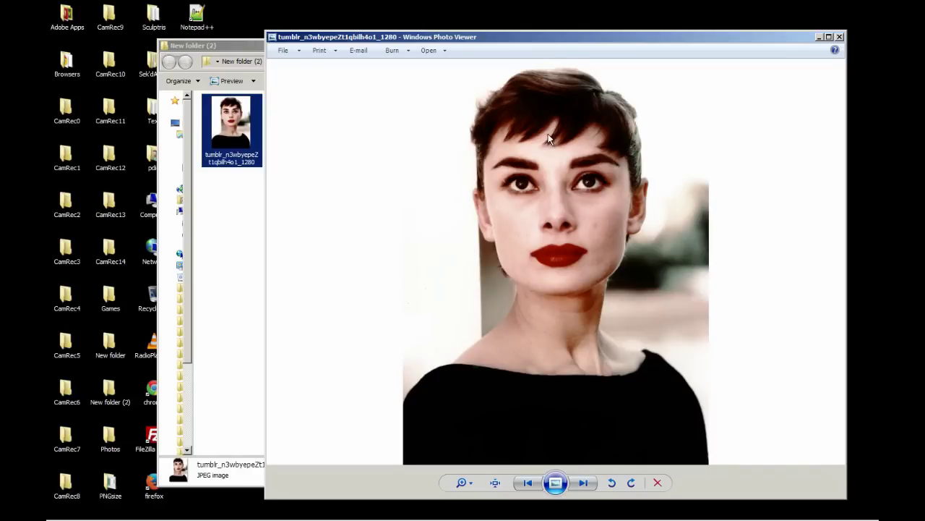
right_click(522, 190)
mouse_move(533, 199)
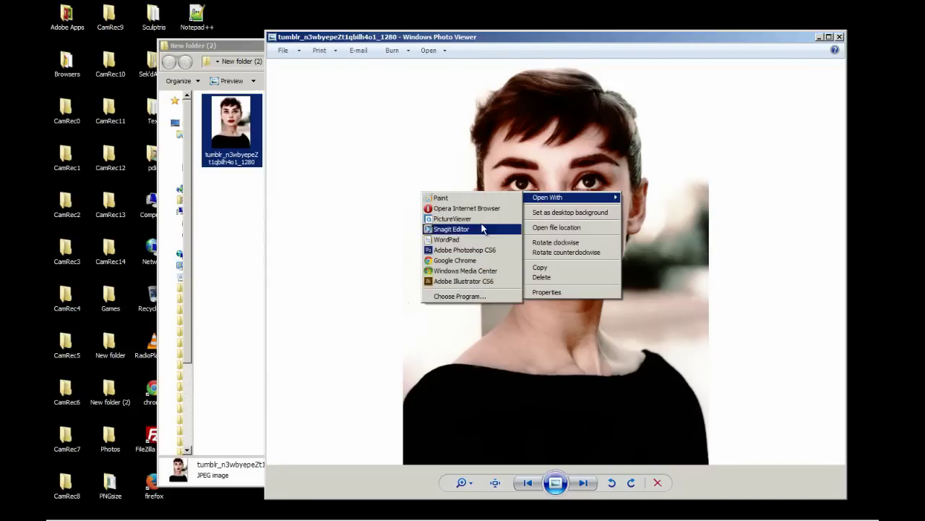
click(462, 197)
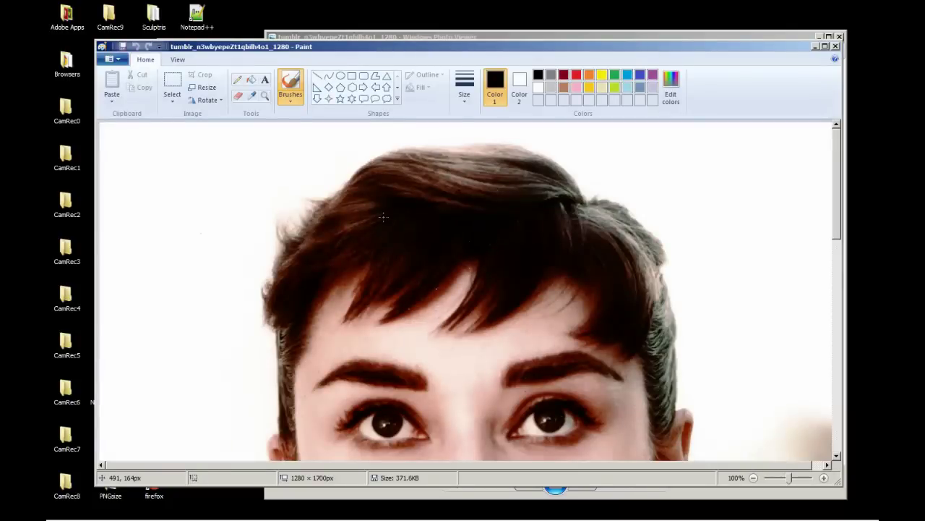
Step: Save the picture to the Desktop as a 24-bit BMP under its existing name, and close Paint, the photo viewer and the folder window
click(109, 58)
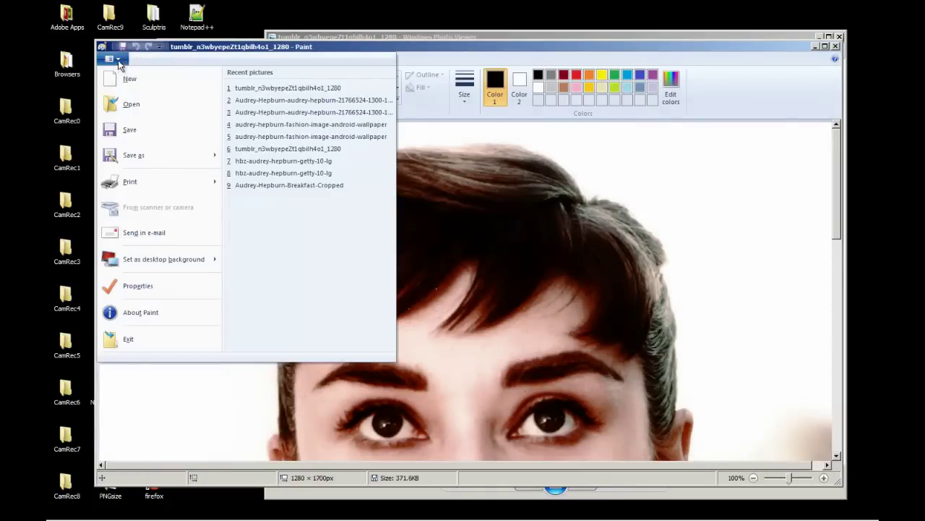
mouse_move(197, 162)
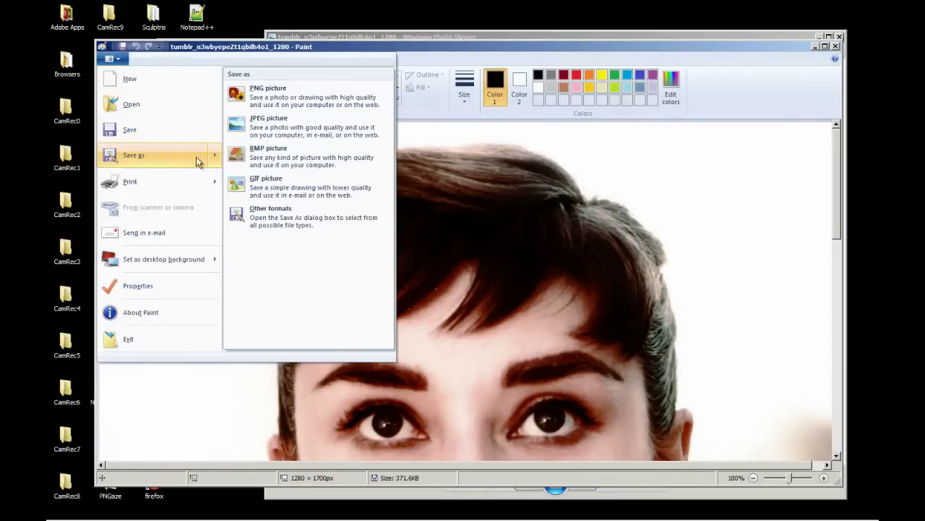
click(269, 151)
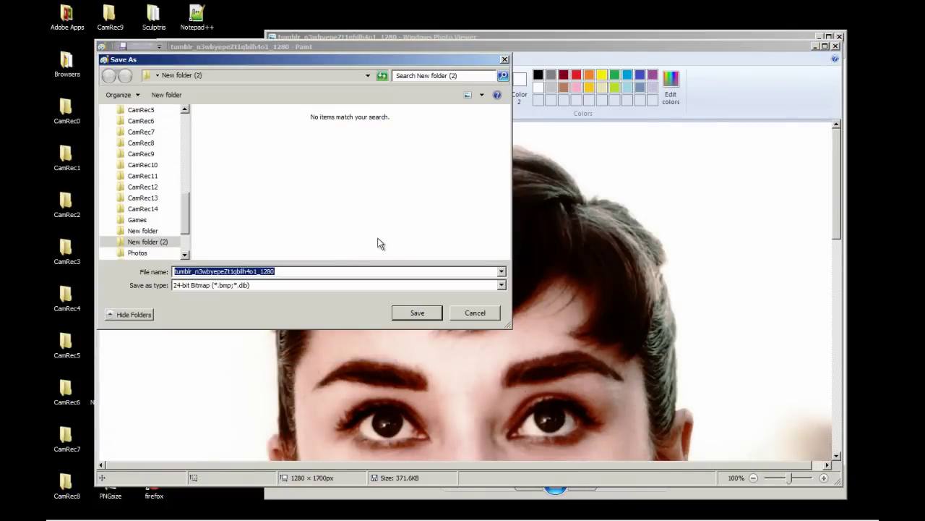
drag(188, 205, 191, 122)
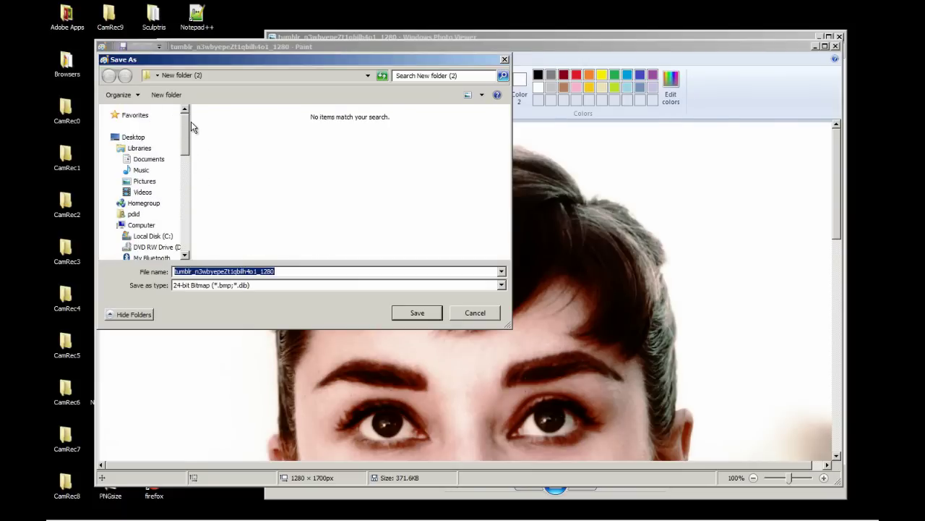
click(132, 137)
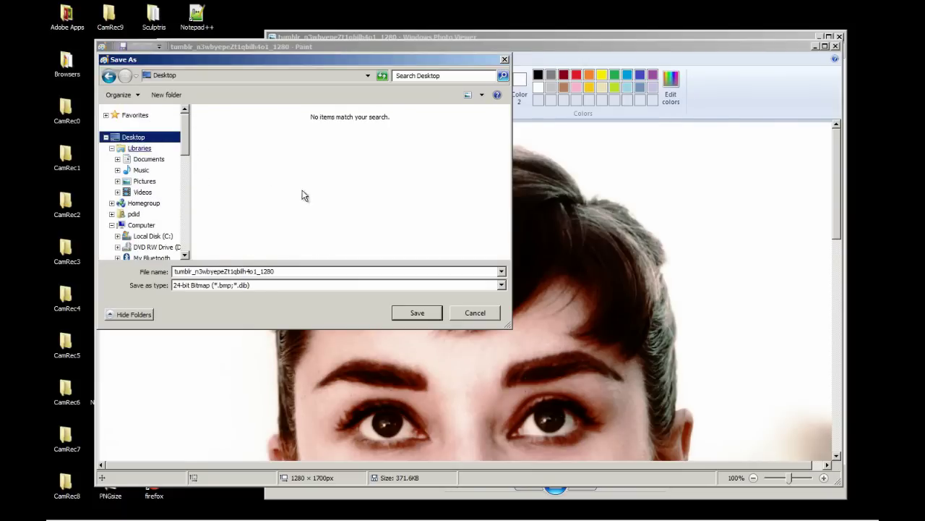
click(415, 312)
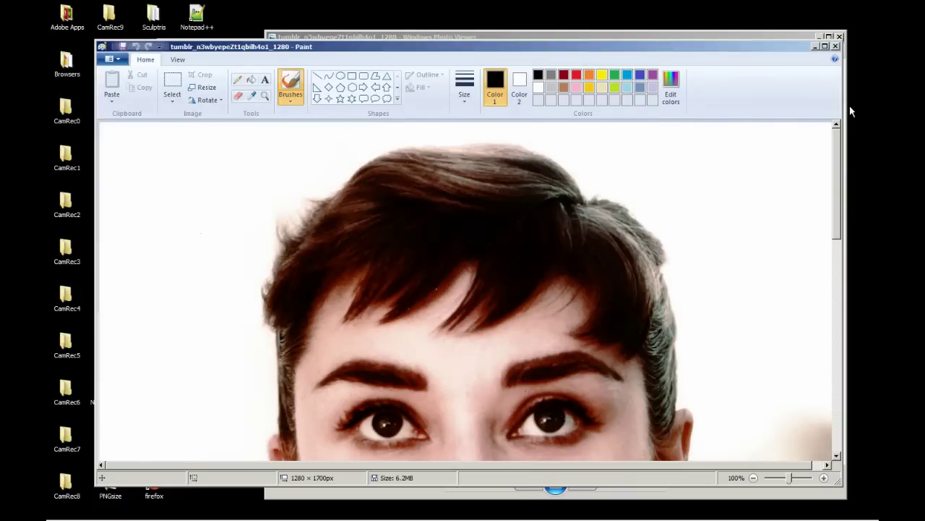
click(836, 46)
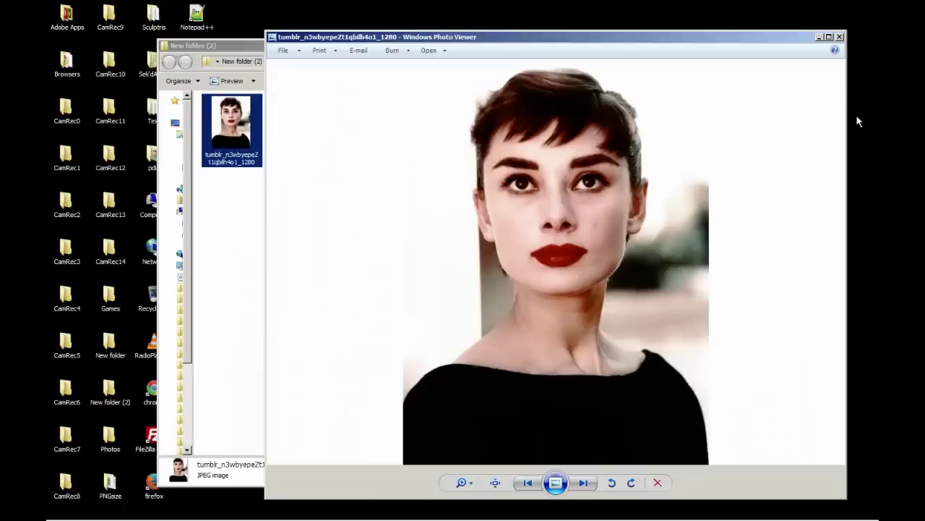
click(839, 36)
key(alt+F4)
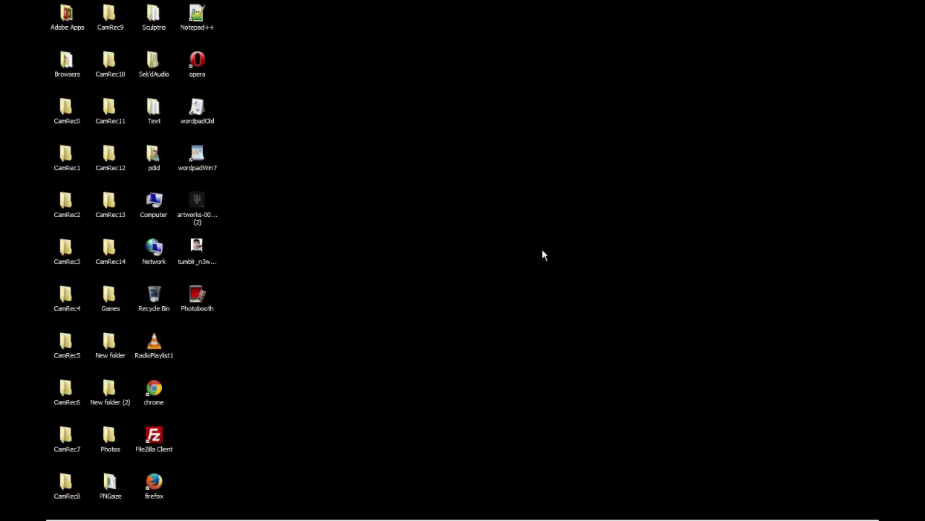
Step: Open the tumblr bitmap on the desktop with WordPad and save it from there
right_click(199, 244)
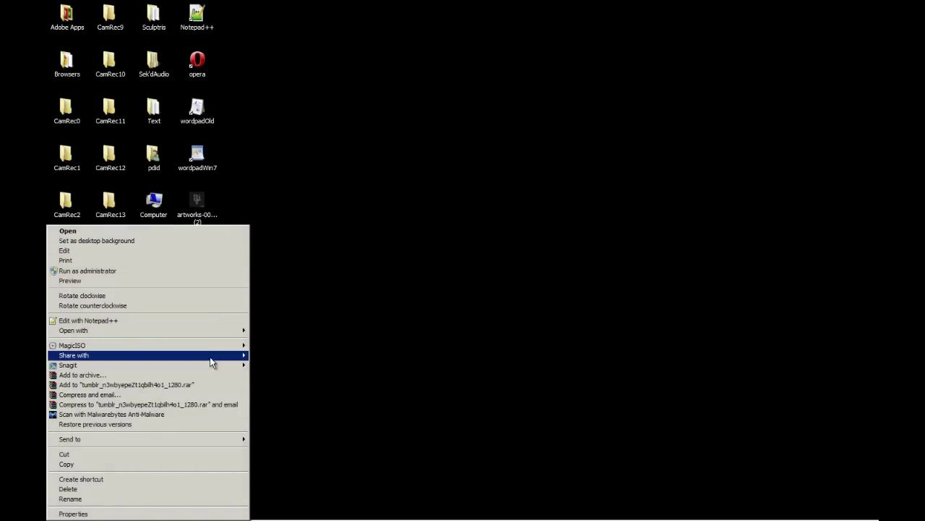
mouse_move(216, 356)
key(Escape)
double_click(209, 255)
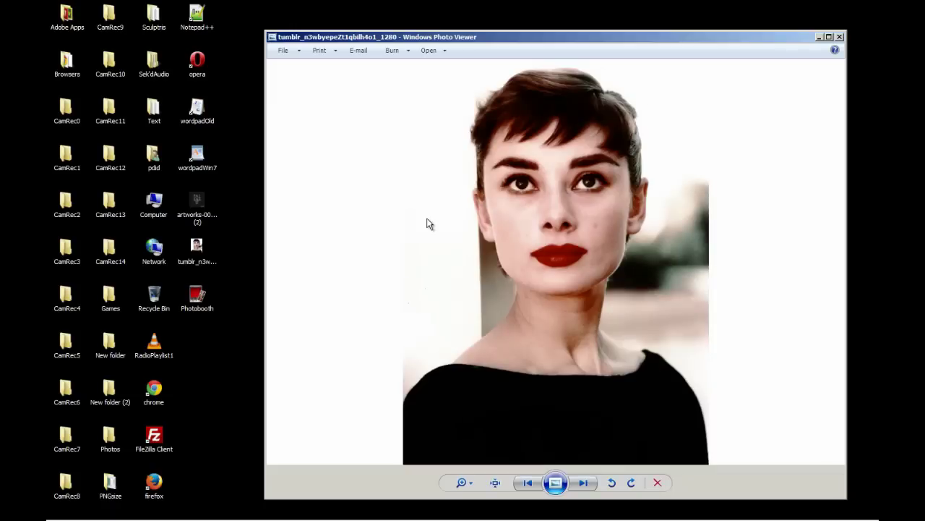
right_click(437, 225)
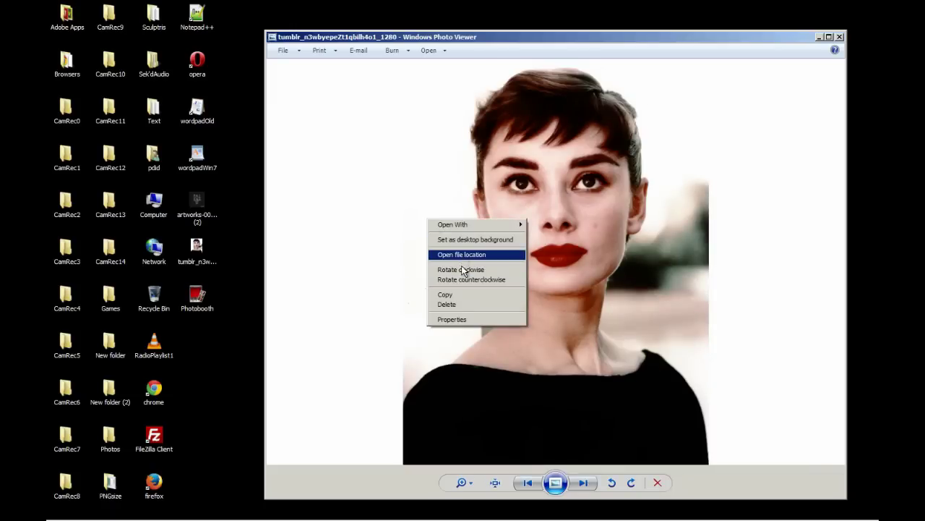
mouse_move(480, 226)
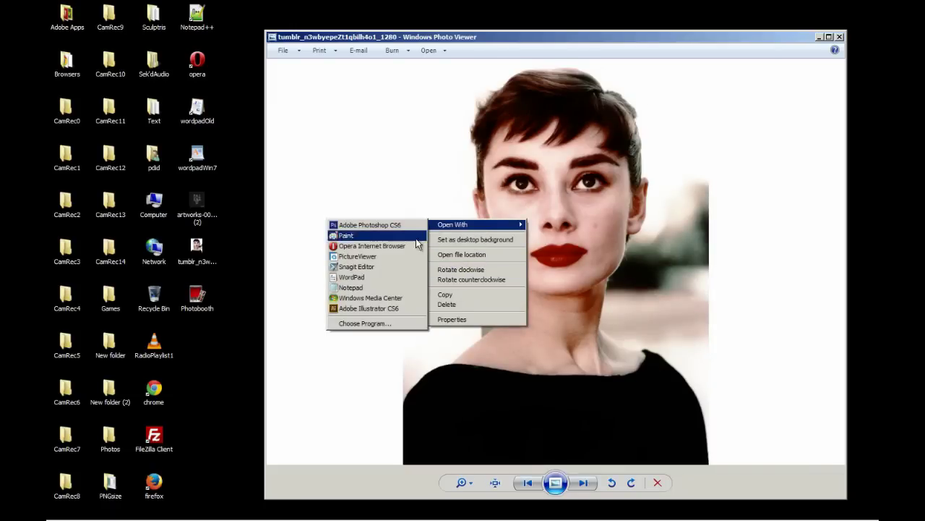
click(386, 280)
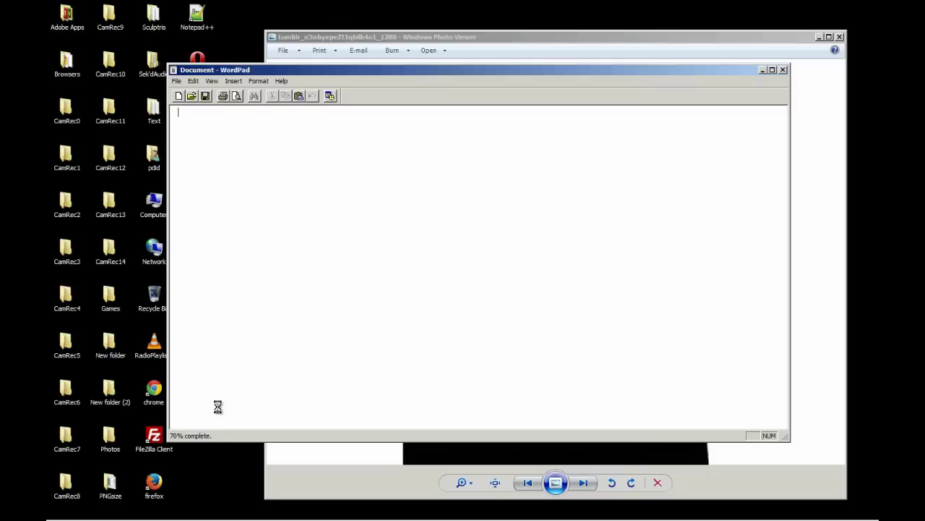
click(177, 80)
key(Escape)
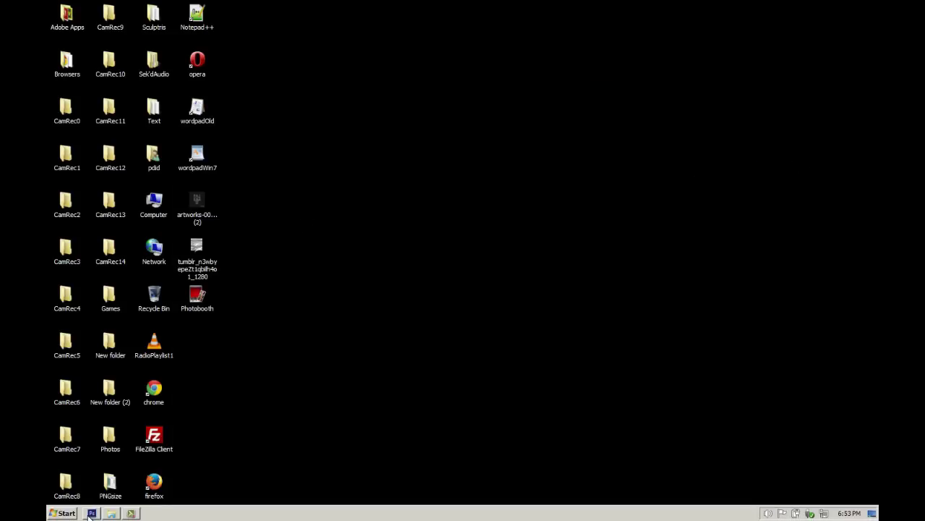
Step: Bring up New folder (2) and open the picture audrey-hepburn-fashion-image-android-wallpaper in Paint
click(112, 513)
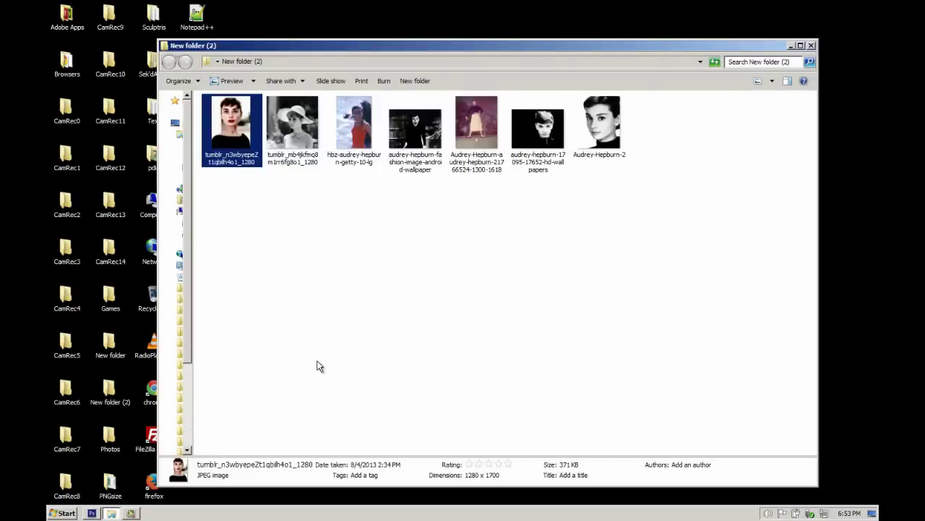
click(347, 260)
drag(357, 45, 368, 44)
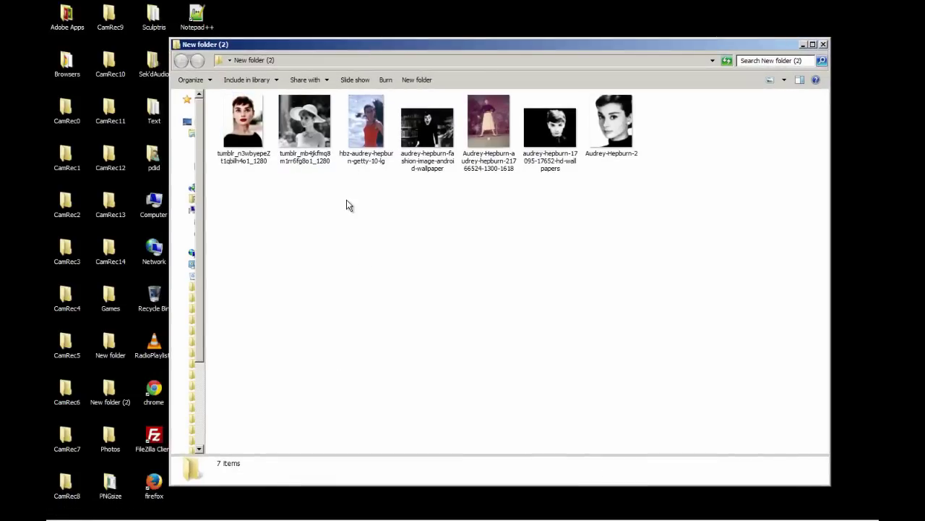
right_click(426, 125)
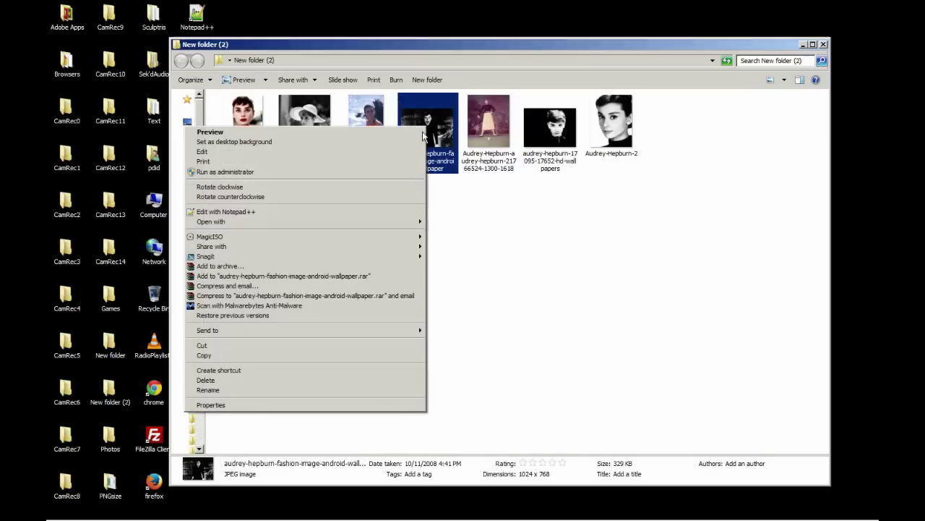
mouse_move(403, 222)
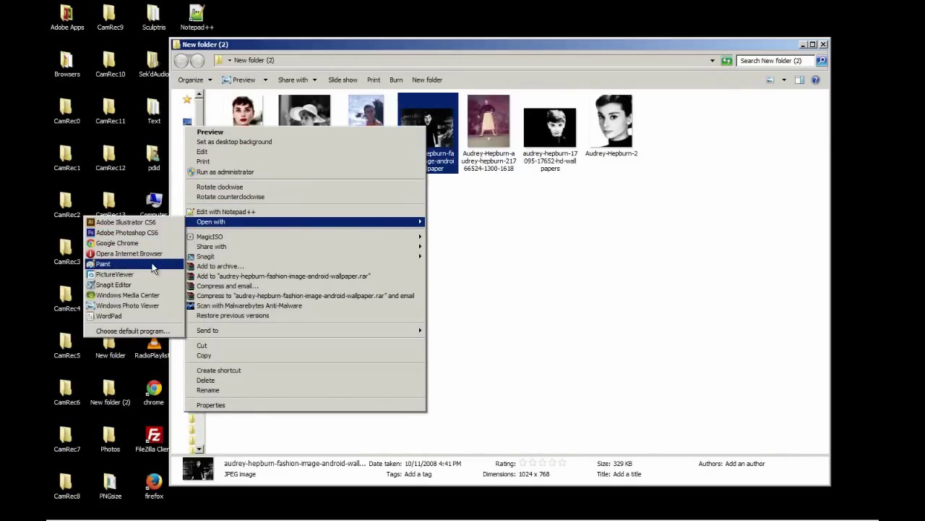
click(154, 264)
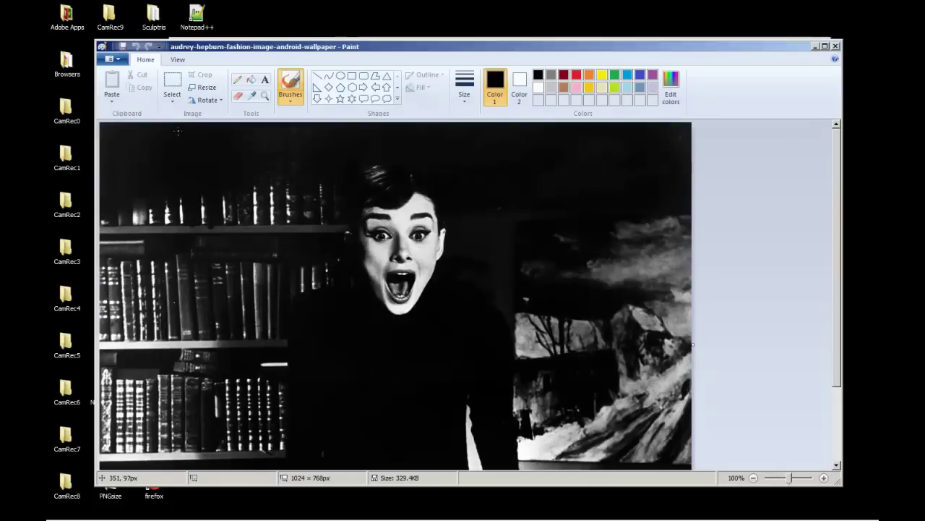
Step: Save the wallpaper picture to the Desktop as a 24-bit BMP under its existing name, and clear the open windows away
click(115, 59)
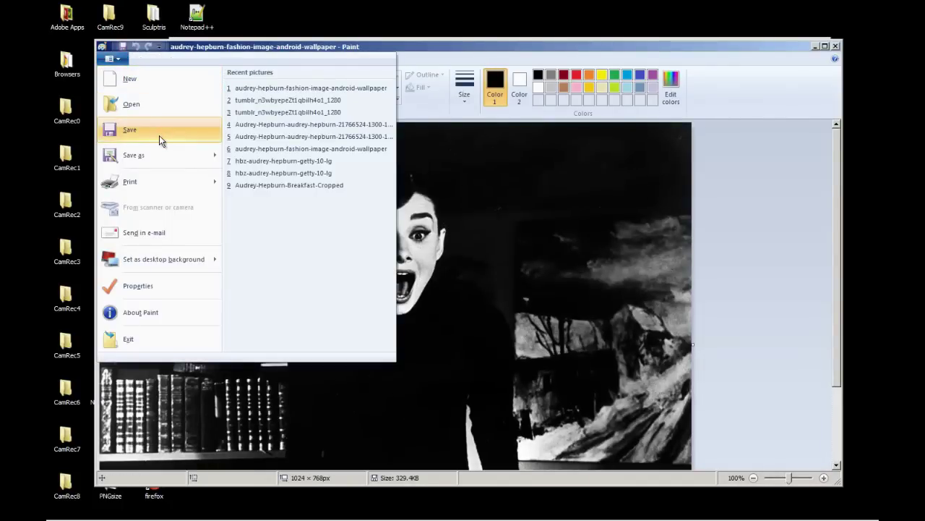
mouse_move(196, 156)
click(270, 155)
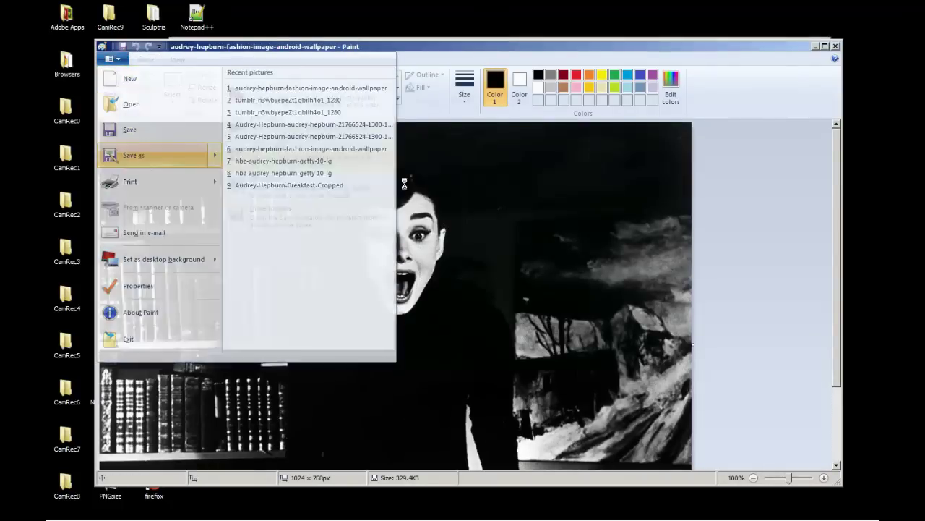
click(133, 137)
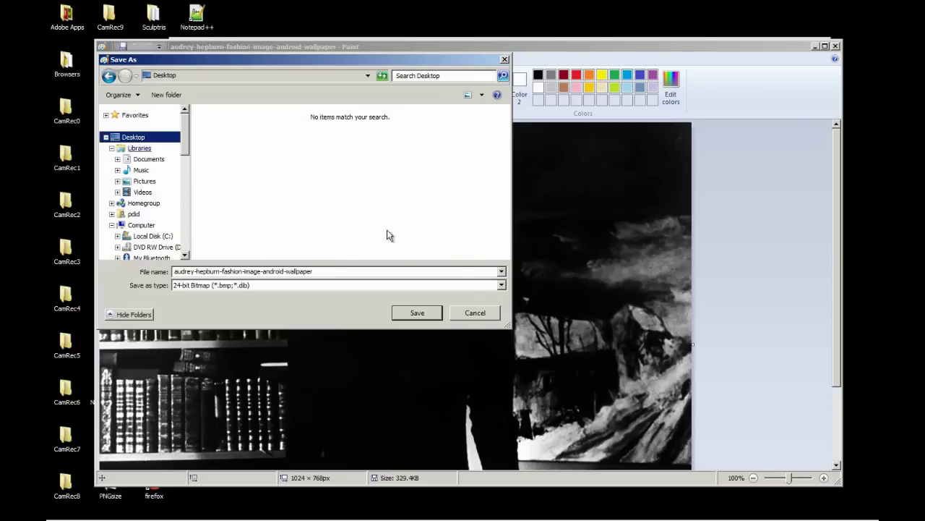
click(418, 312)
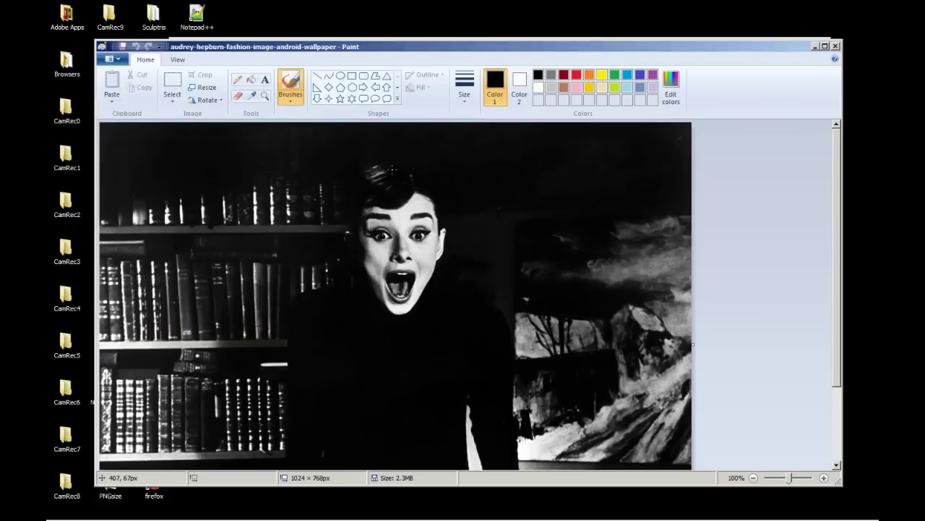
click(835, 45)
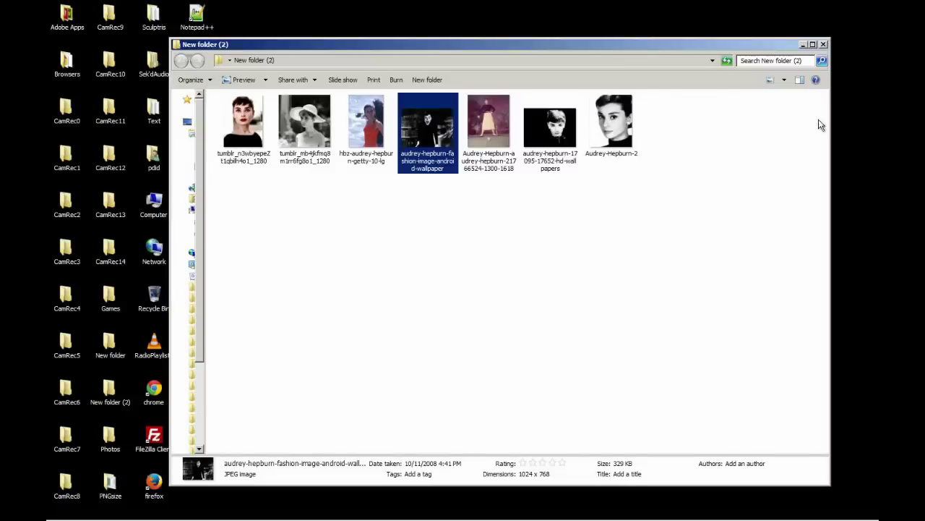
key(alt+F4)
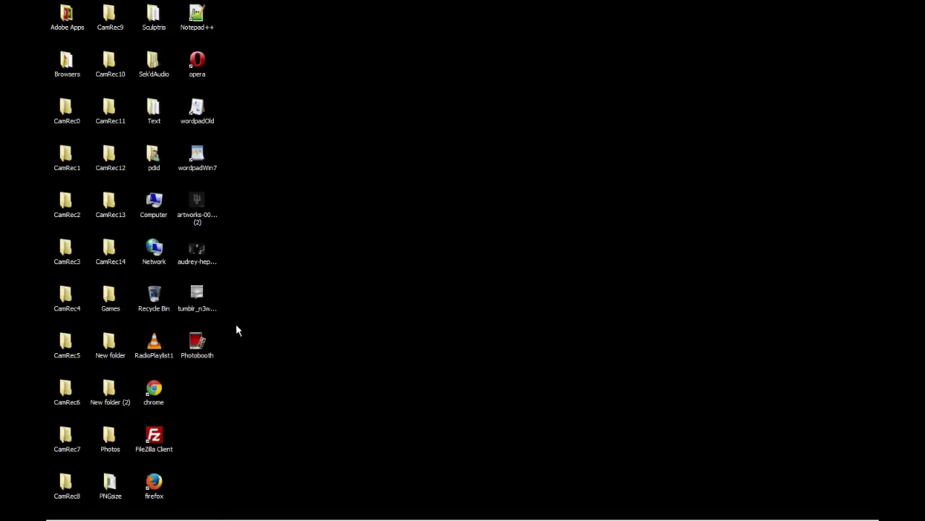
Step: Preview the audrey-hepburn-fashion-image-android-wallpaper bitmap from the desktop and open it with WordPad
right_click(198, 250)
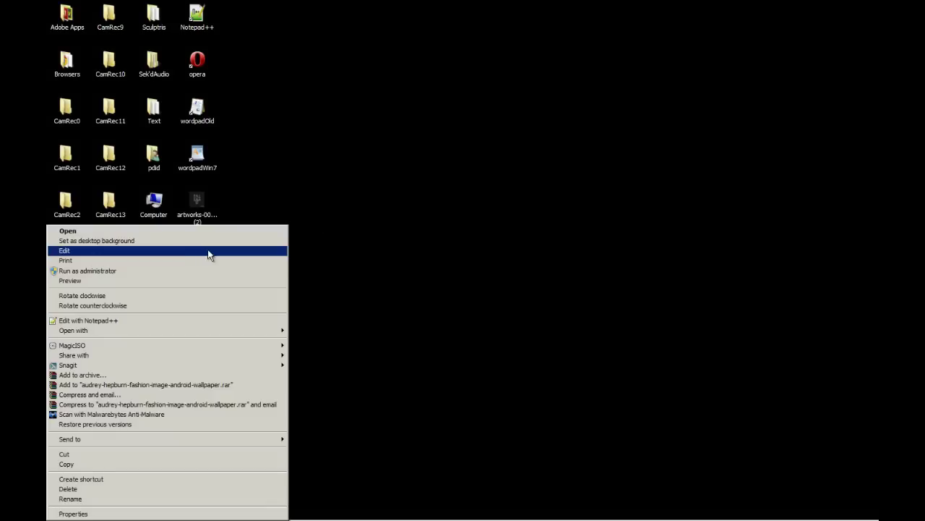
key(Escape)
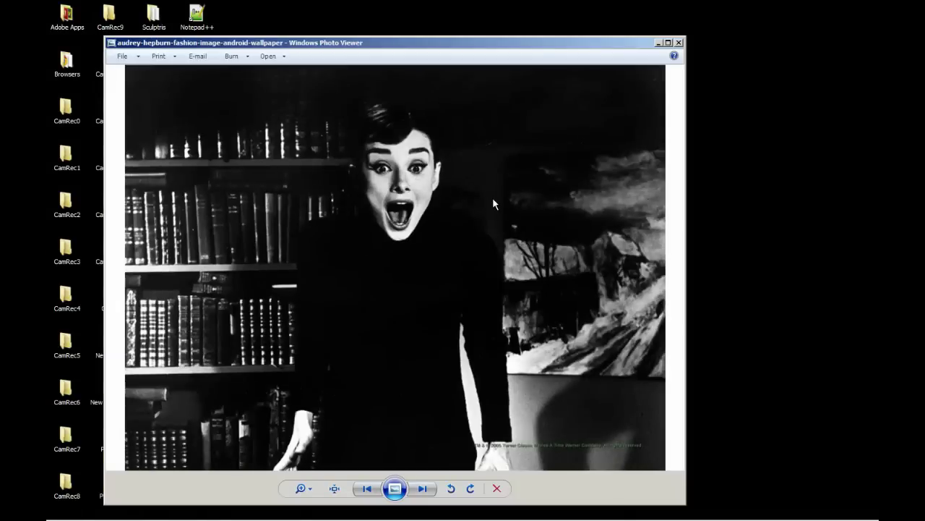
right_click(492, 197)
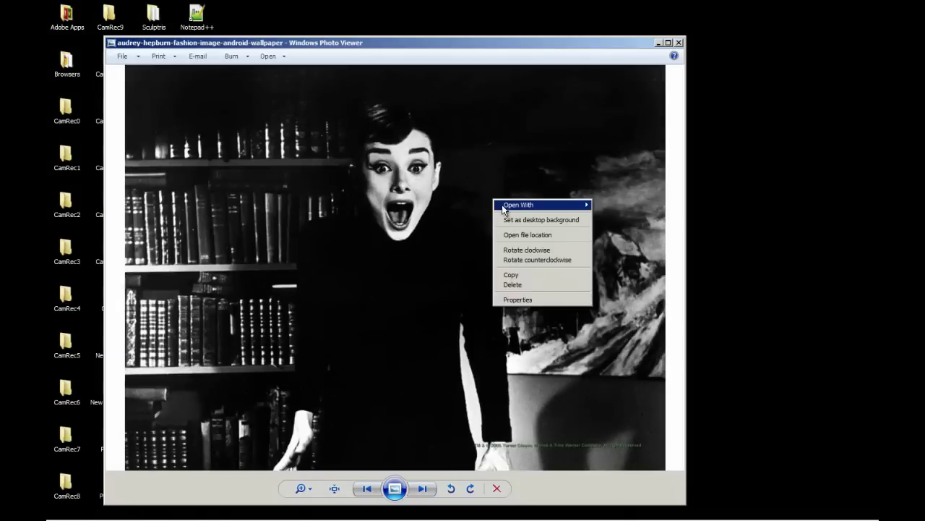
mouse_move(504, 206)
click(450, 258)
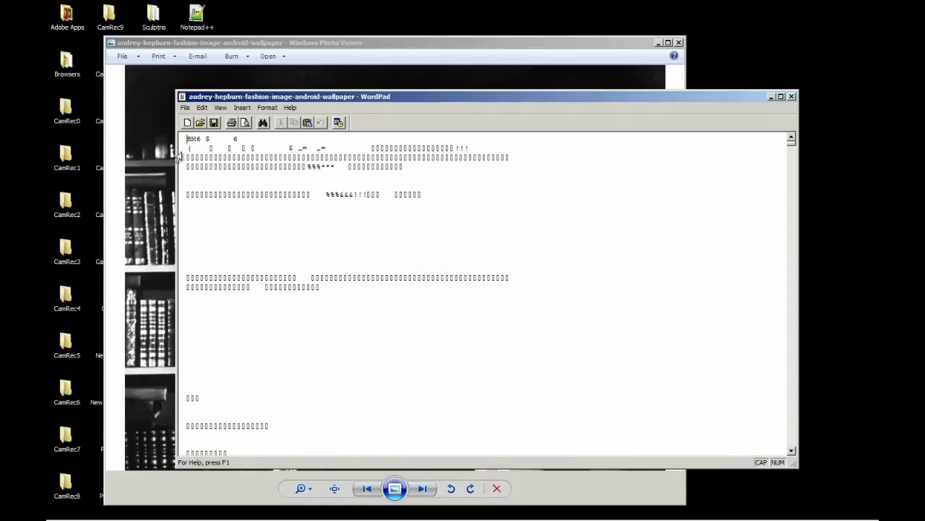
Step: Save the wallpaper bitmap in WordPad and close its window
click(186, 108)
click(65, 138)
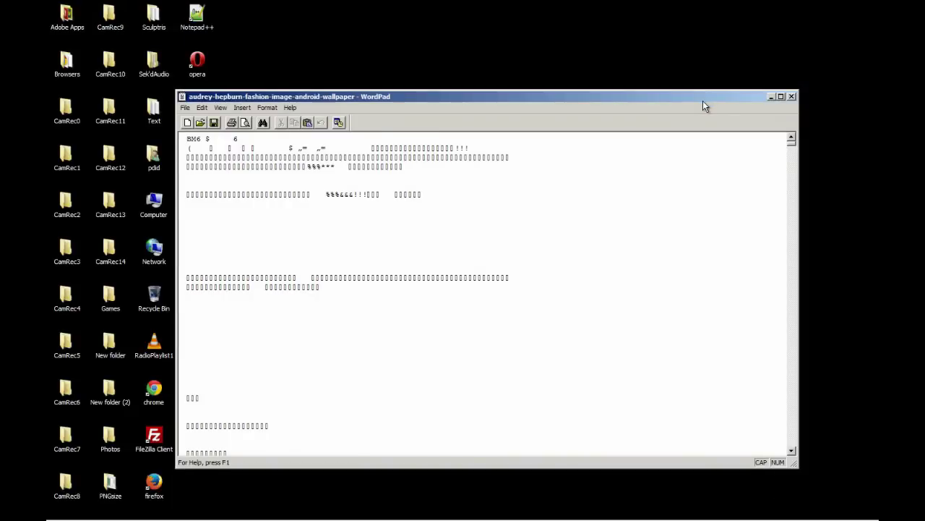
drag(705, 105, 730, 101)
click(817, 92)
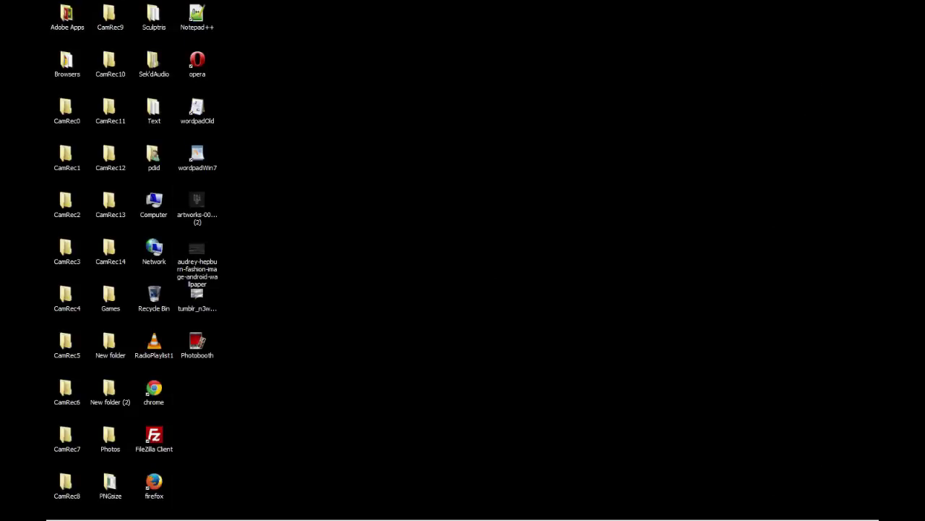
Step: Bring up New folder (2) and open the picture hbz-audrey-hepburn-getty-10-lg in Paint
click(111, 517)
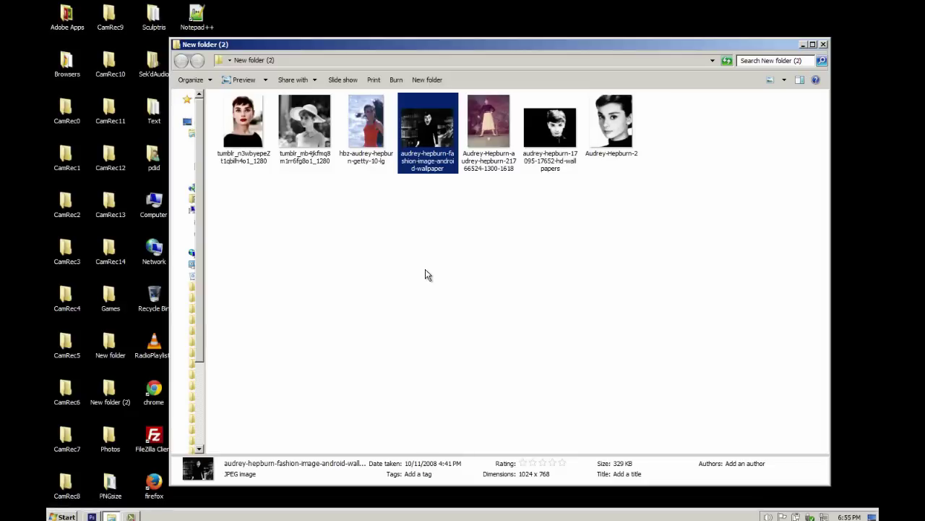
click(425, 275)
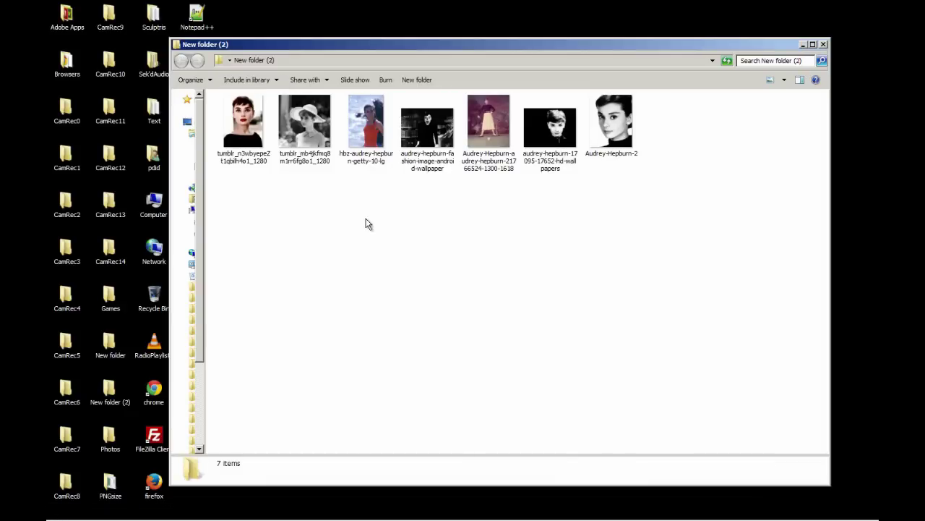
click(370, 126)
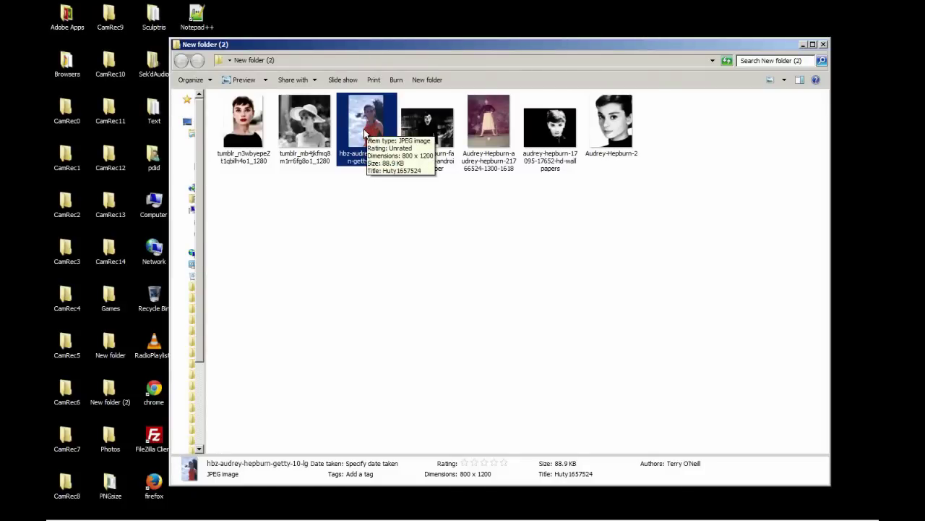
right_click(366, 134)
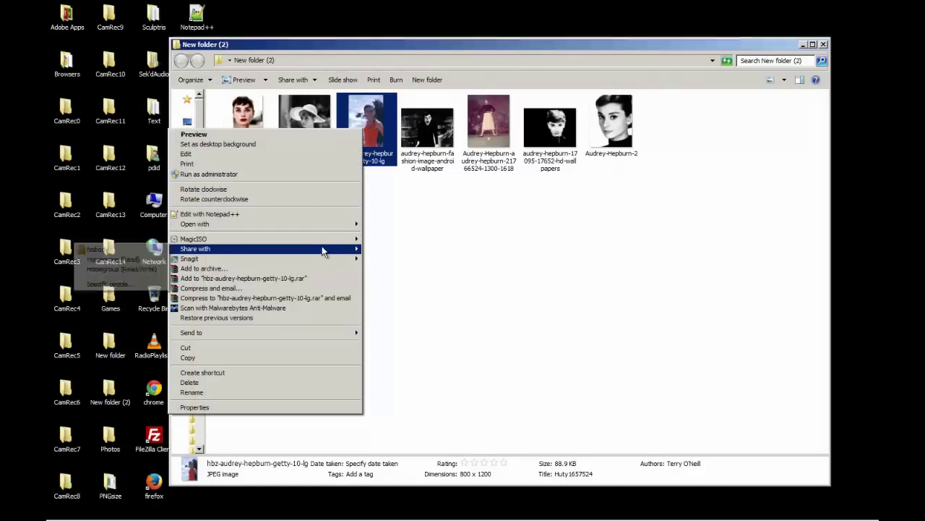
mouse_move(325, 224)
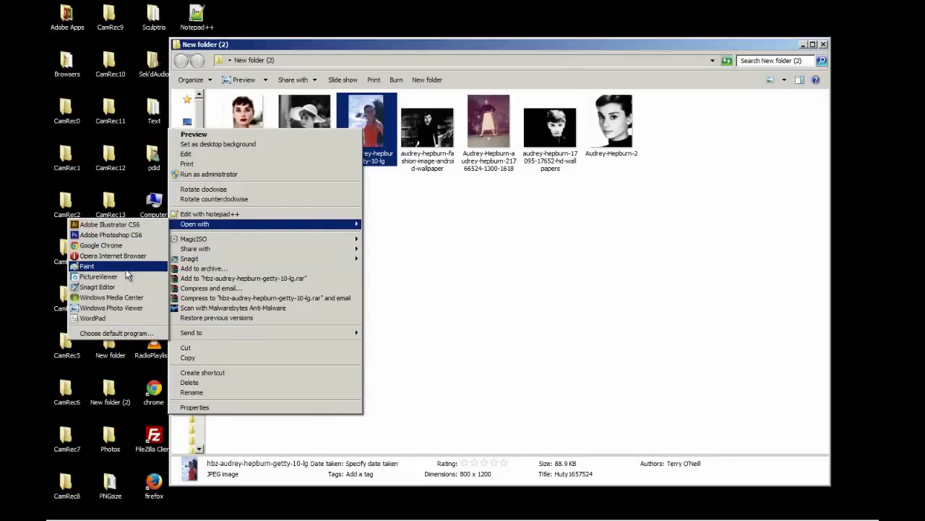
click(126, 268)
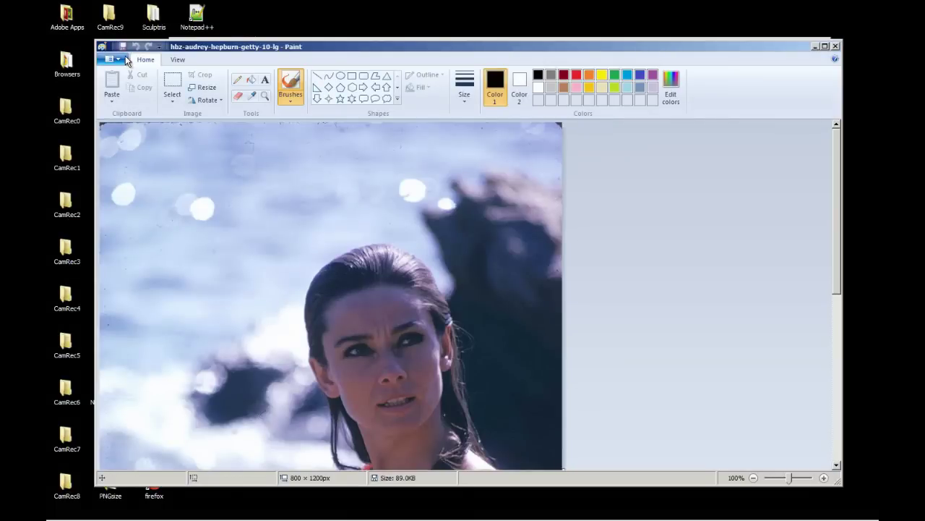
Step: Save the getty-10-lg picture to the Desktop as a 24-bit BMP under its existing name, and minimize the open windows
click(124, 60)
mouse_move(158, 159)
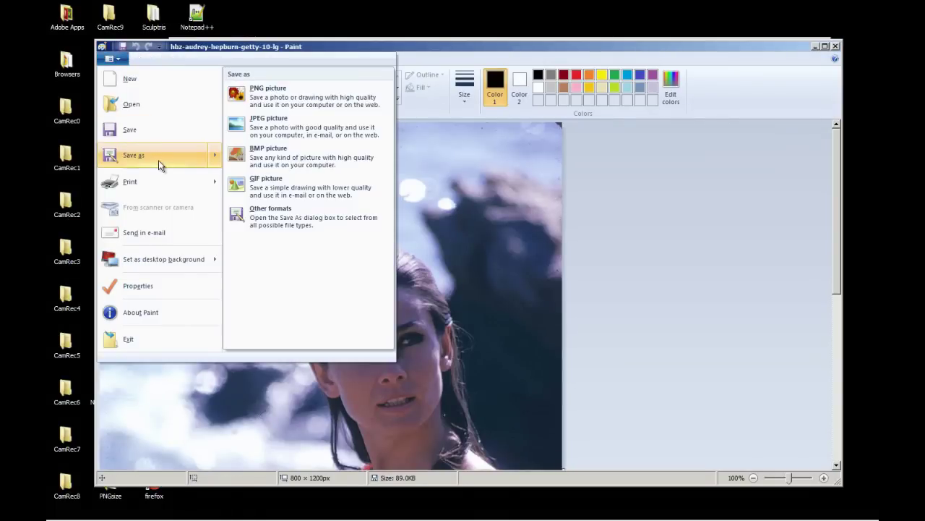
click(294, 153)
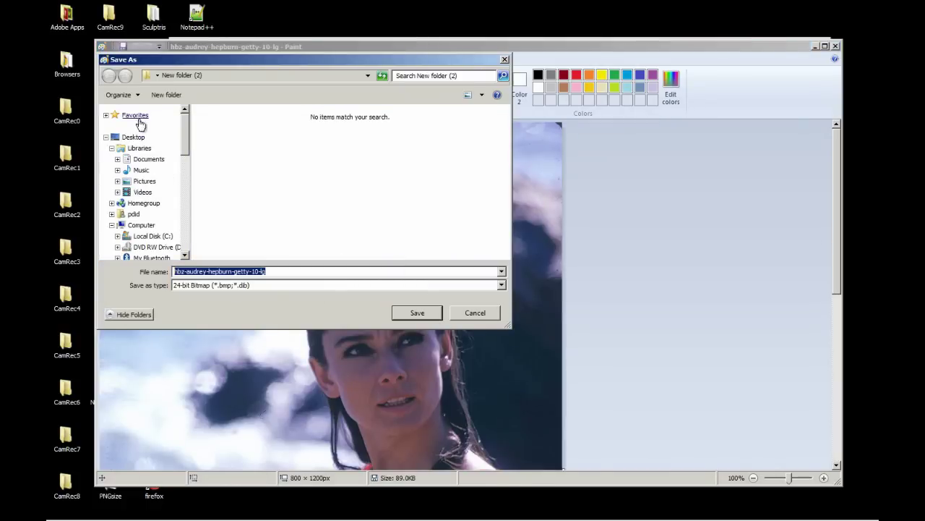
click(134, 137)
click(417, 312)
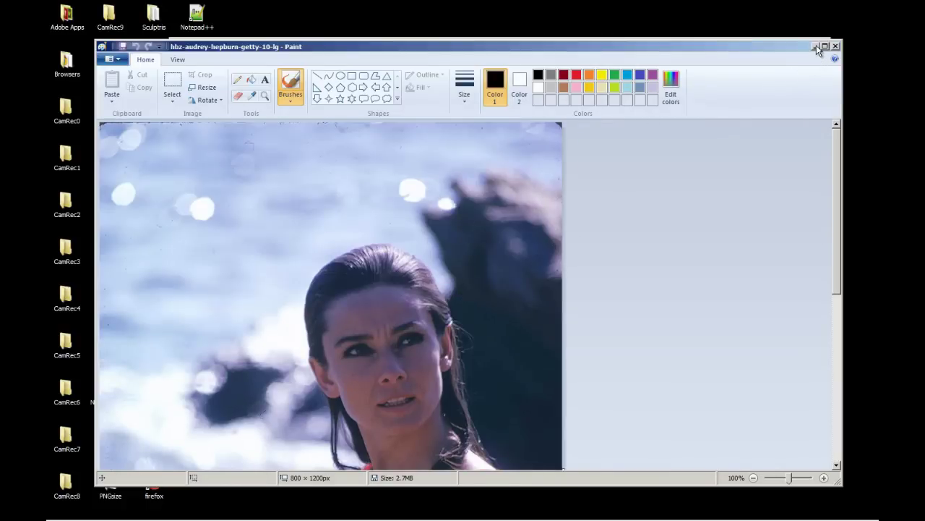
click(816, 45)
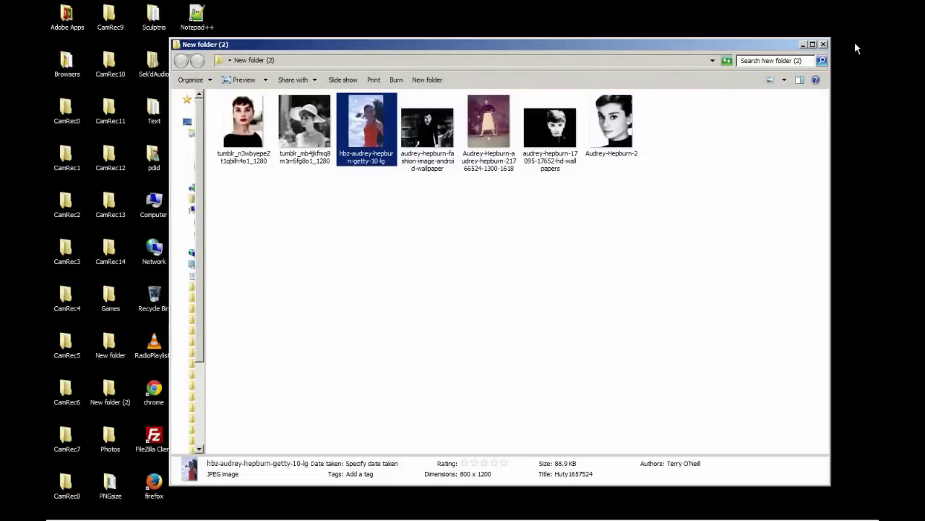
click(803, 45)
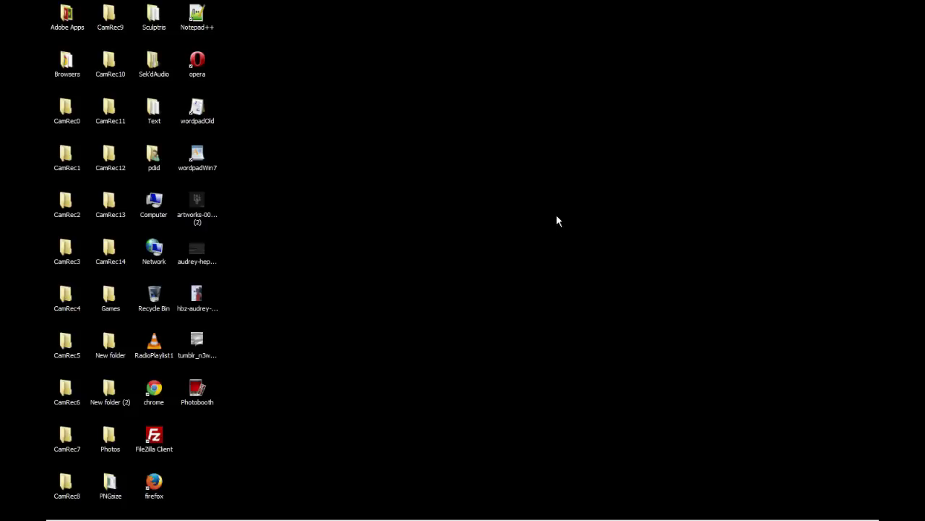
Step: Open the hbz-audrey-hepburn-getty-10-lg bitmap from the desktop with WordPad and save it there, dismissing the alert
right_click(194, 295)
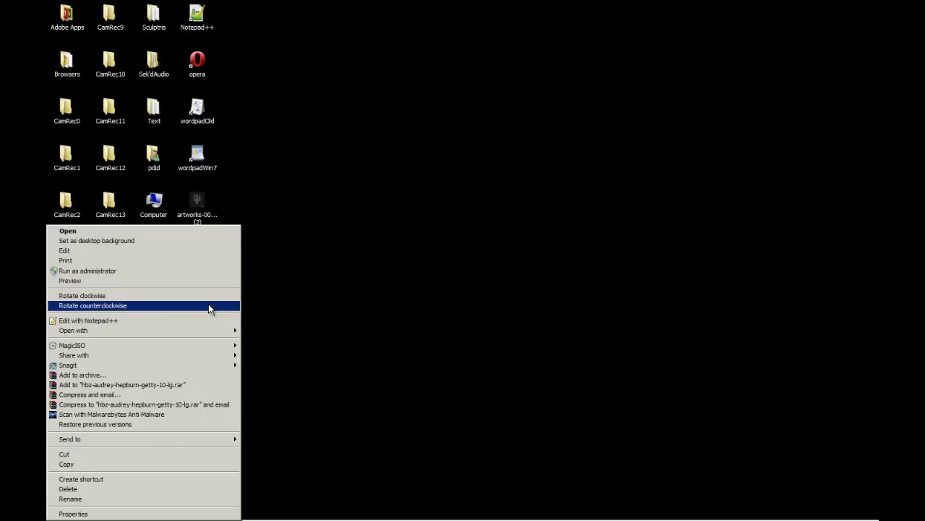
mouse_move(195, 335)
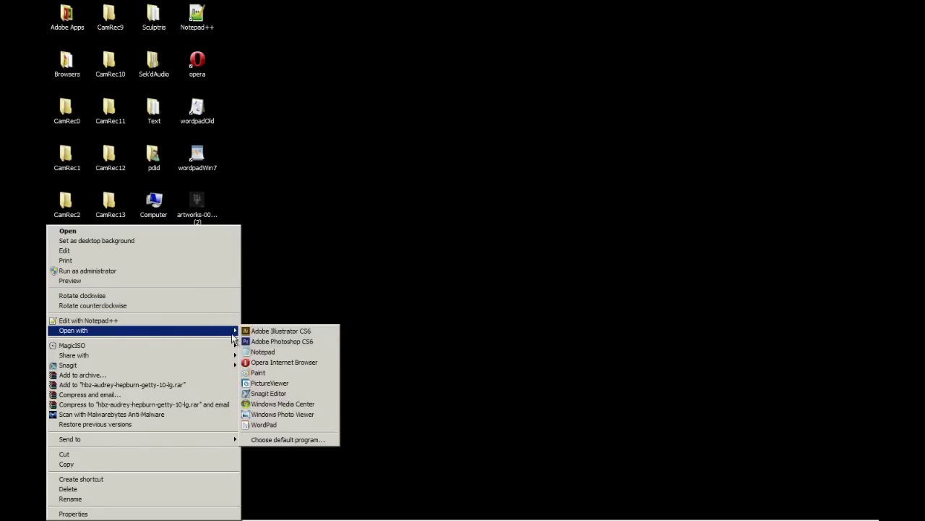
click(285, 425)
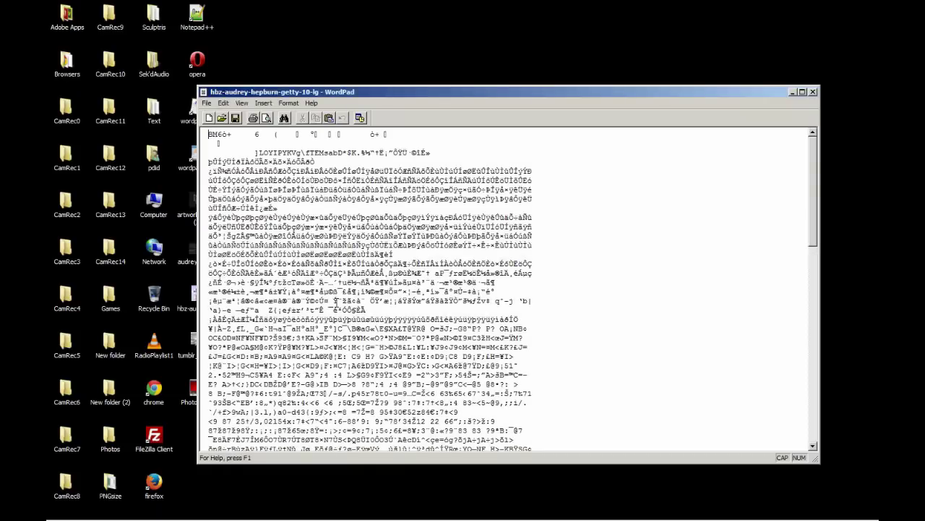
click(207, 107)
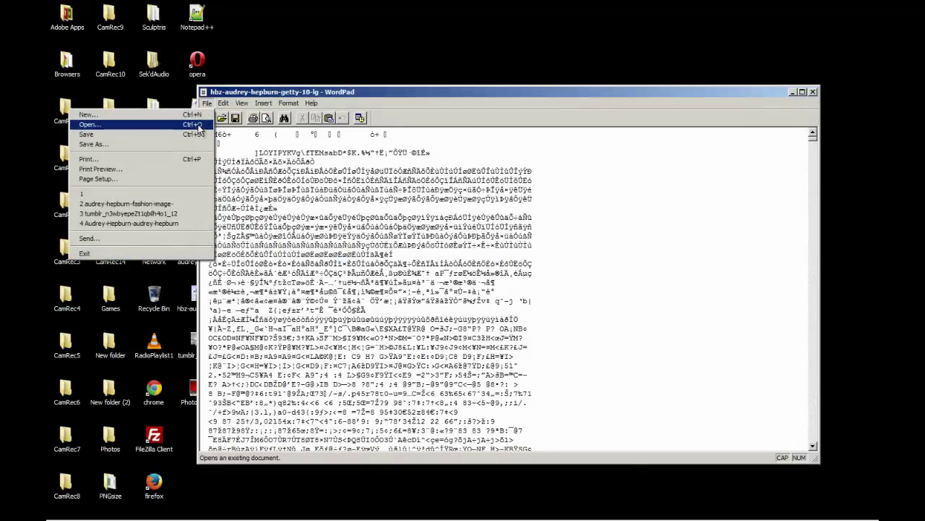
click(202, 135)
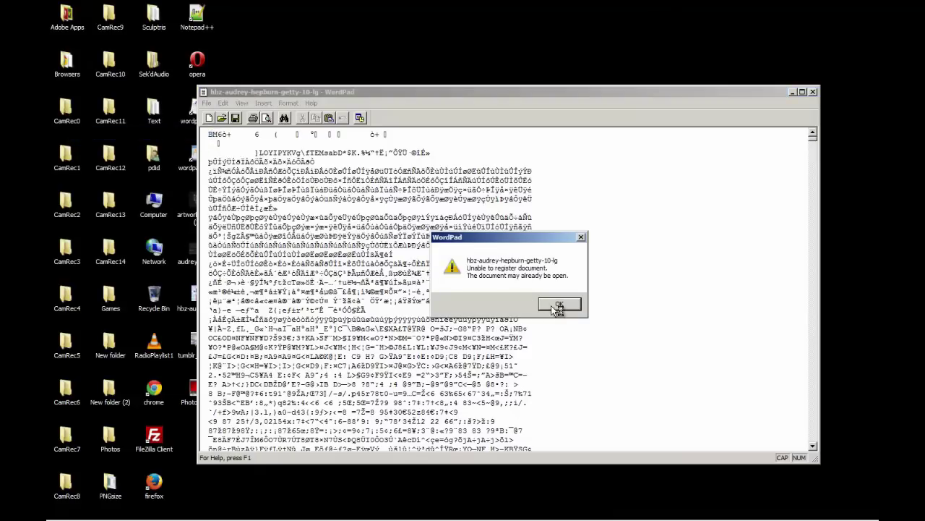
click(557, 309)
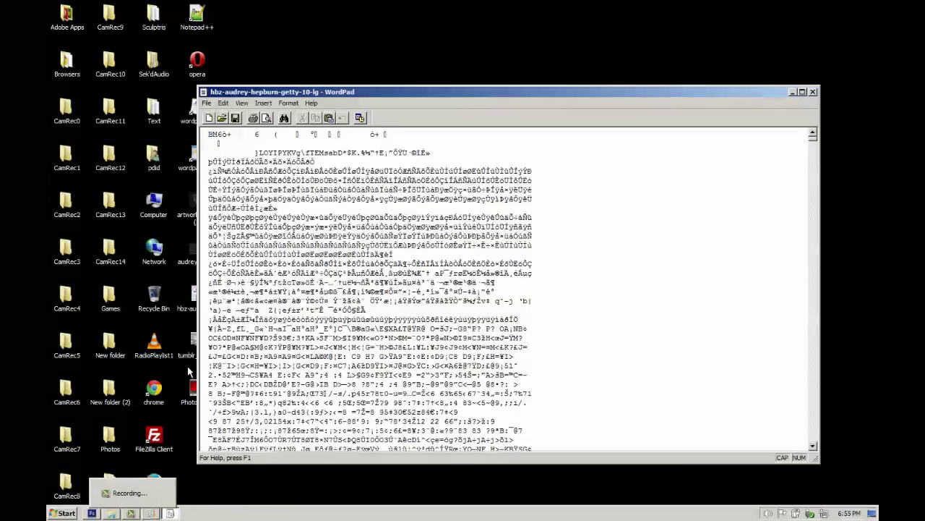
Step: Uncover the desktop icons and preview the re-saved getty-10-lg bitmap in Windows Photo Viewer
drag(351, 93, 386, 88)
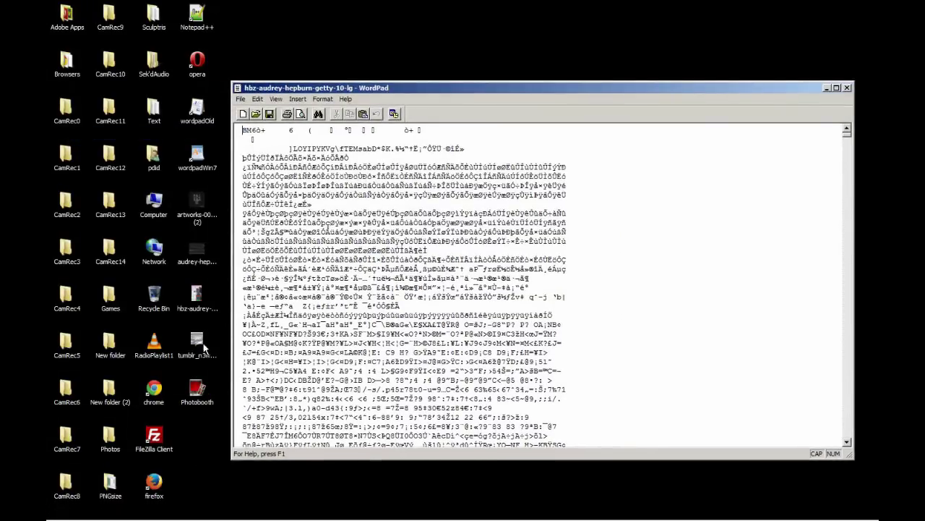
double_click(196, 297)
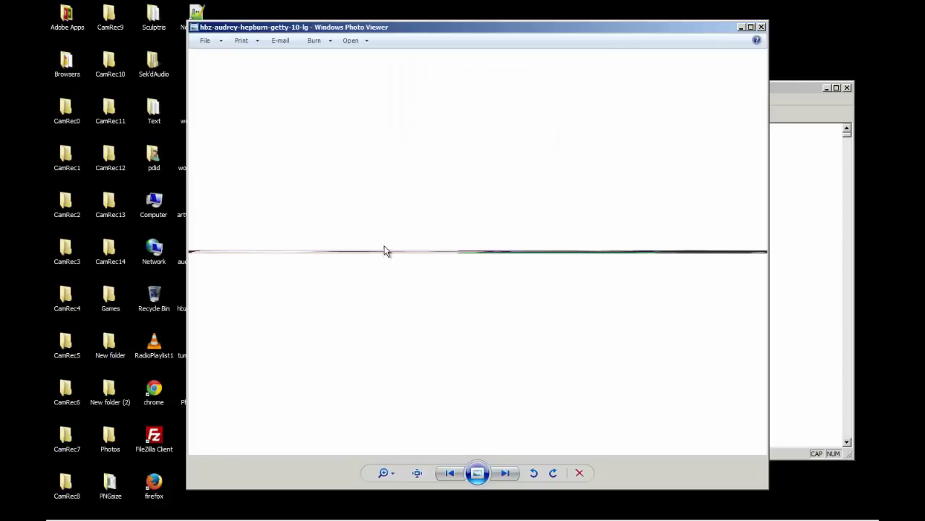
drag(402, 26, 445, 27)
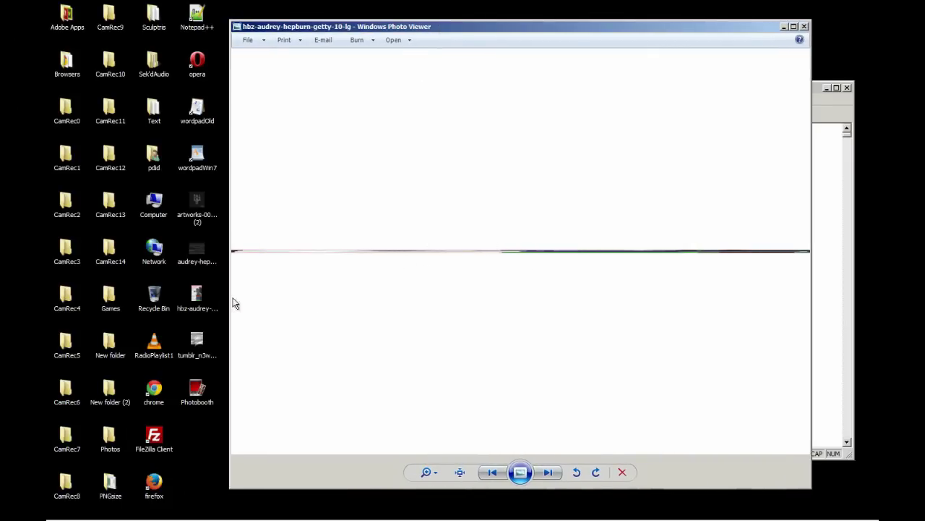
Step: Open the re-saved getty-10-lg bitmap in Paint and examine the glitch effect down the picture
right_click(197, 296)
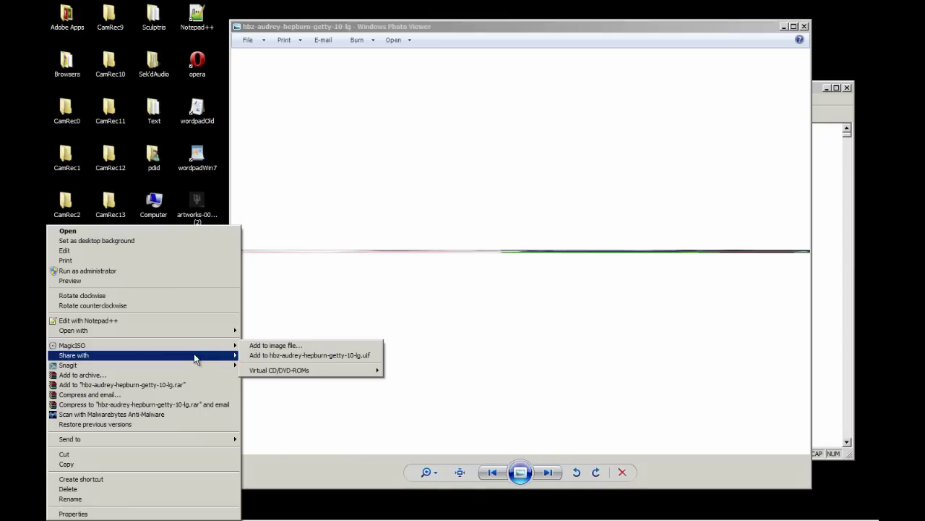
mouse_move(200, 330)
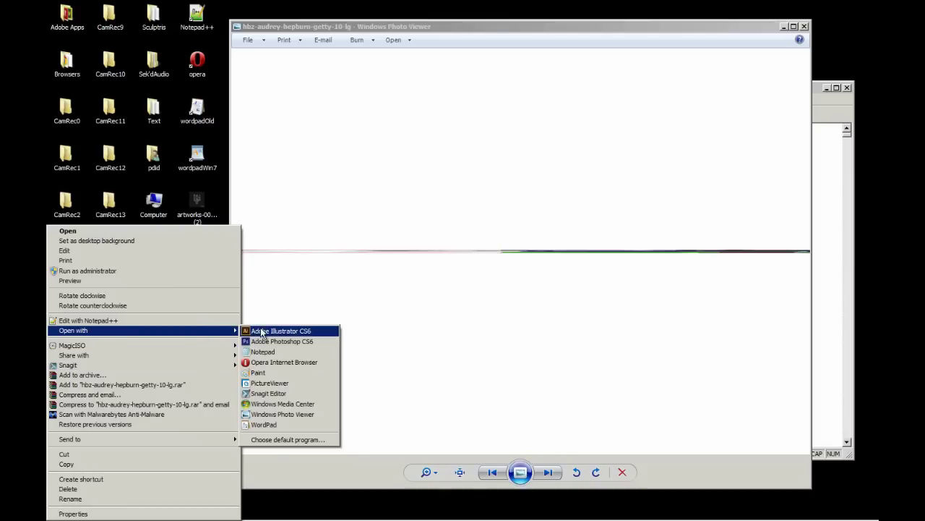
click(283, 373)
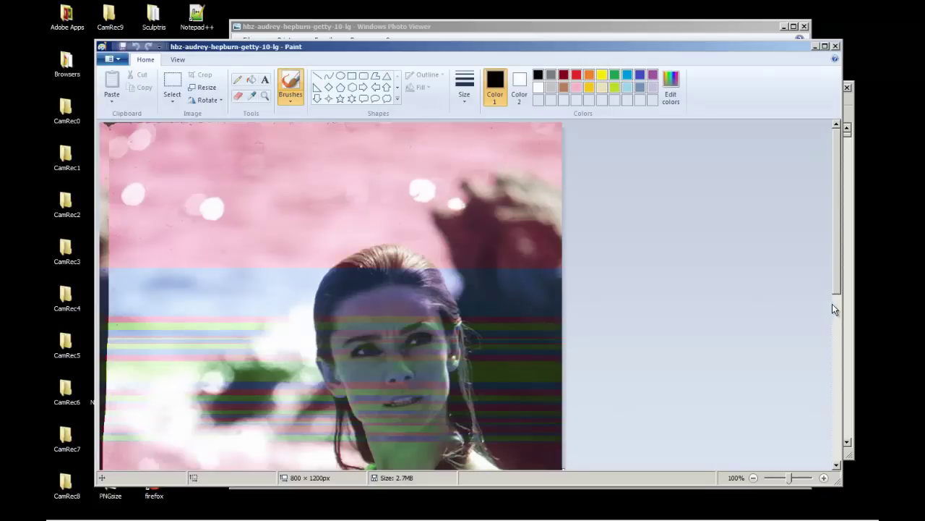
mouse_move(839, 266)
mouse_down()
mouse_move(841, 443)
mouse_move(814, 67)
mouse_up()
Step: Close every Paint, Photo Viewer and WordPad window showing the getty-10-lg picture, including the minimized original
click(837, 45)
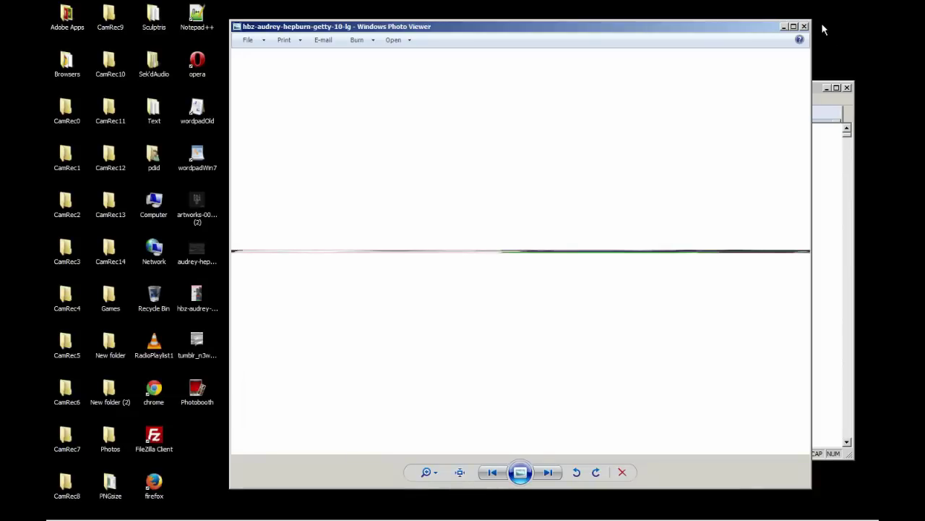
click(804, 26)
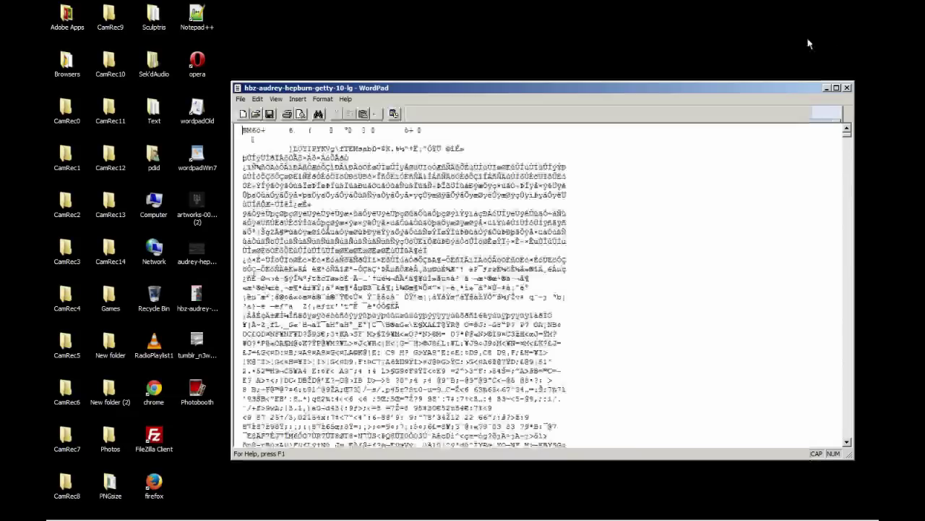
click(848, 87)
click(151, 514)
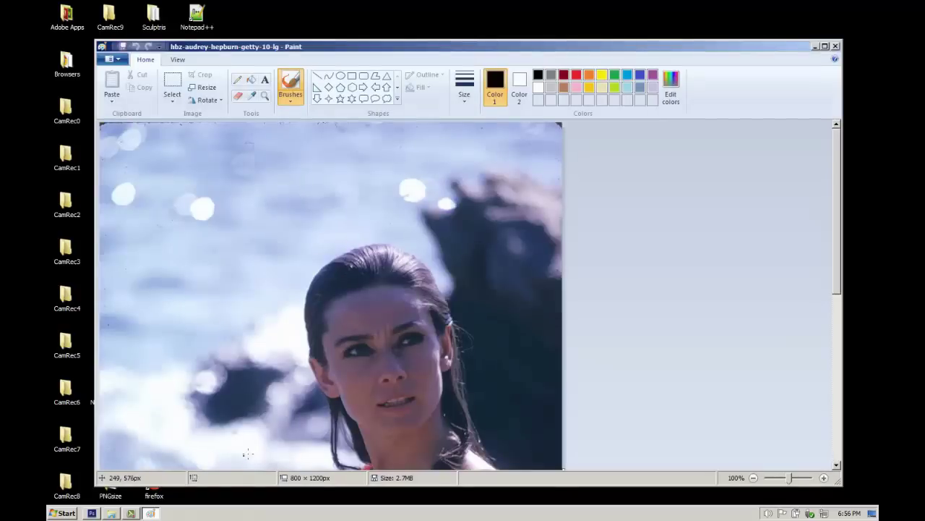
click(836, 47)
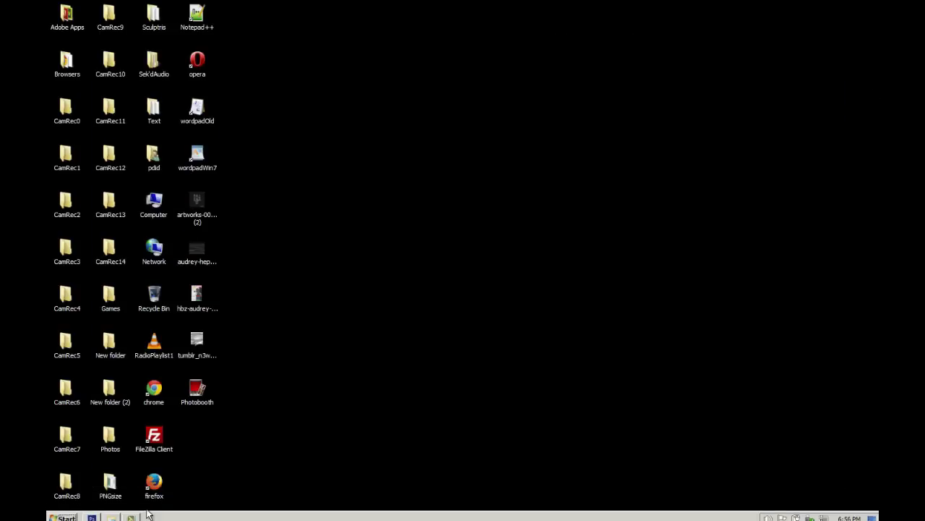
key(alt+Tab)
click(458, 207)
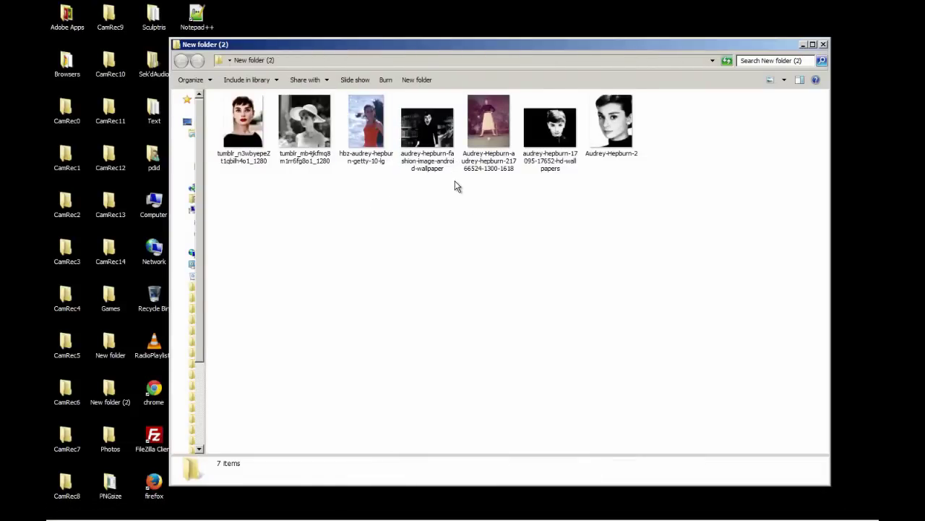
right_click(486, 115)
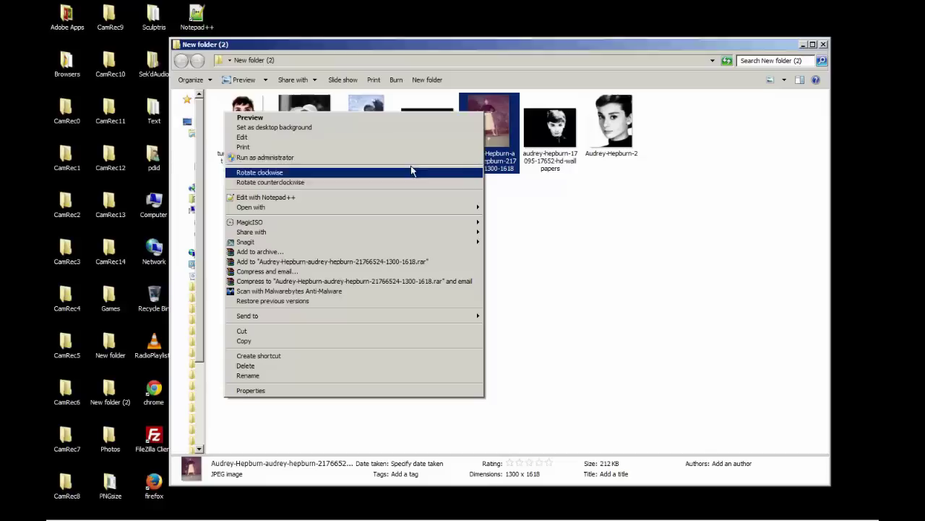
mouse_move(400, 209)
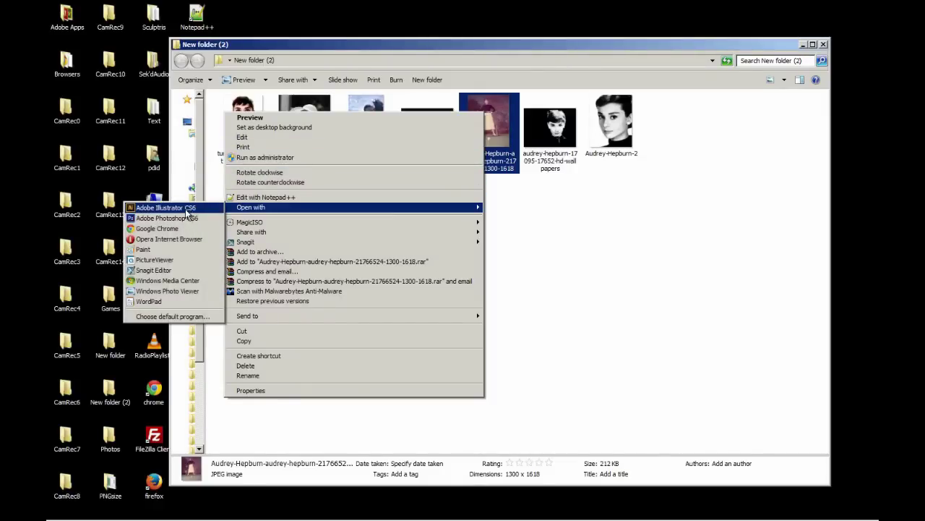
click(181, 248)
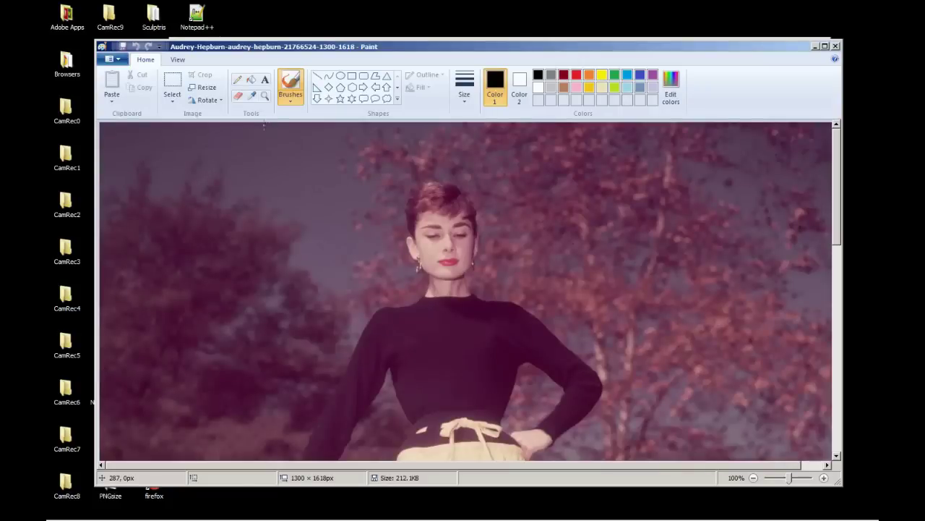
click(115, 58)
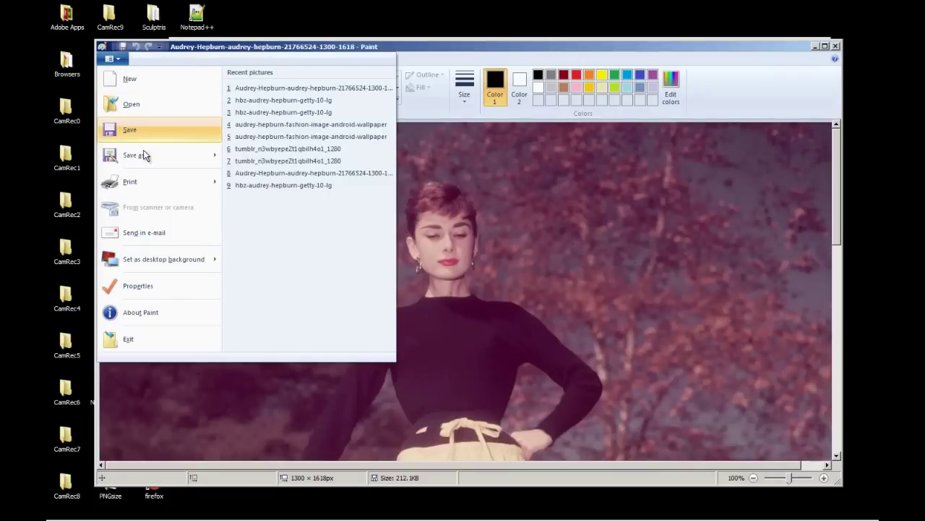
mouse_move(146, 156)
click(294, 154)
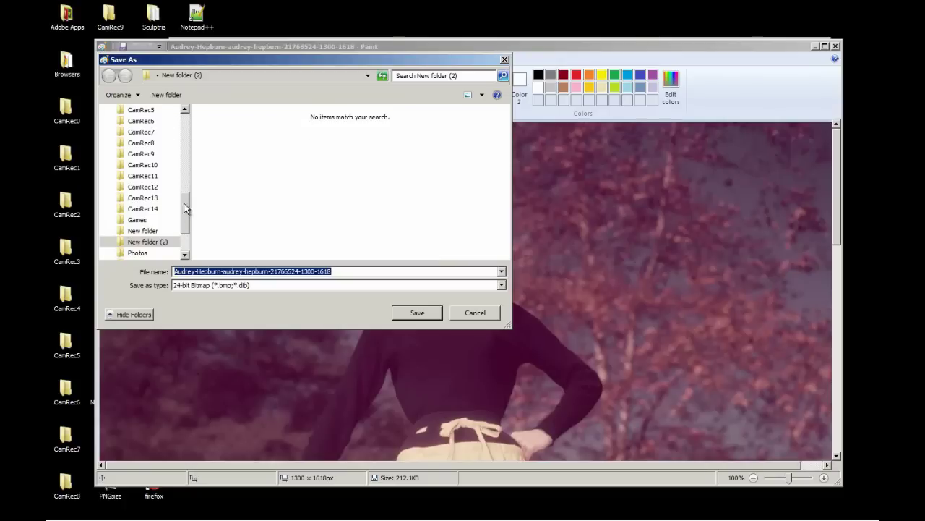
drag(187, 209, 190, 101)
click(133, 137)
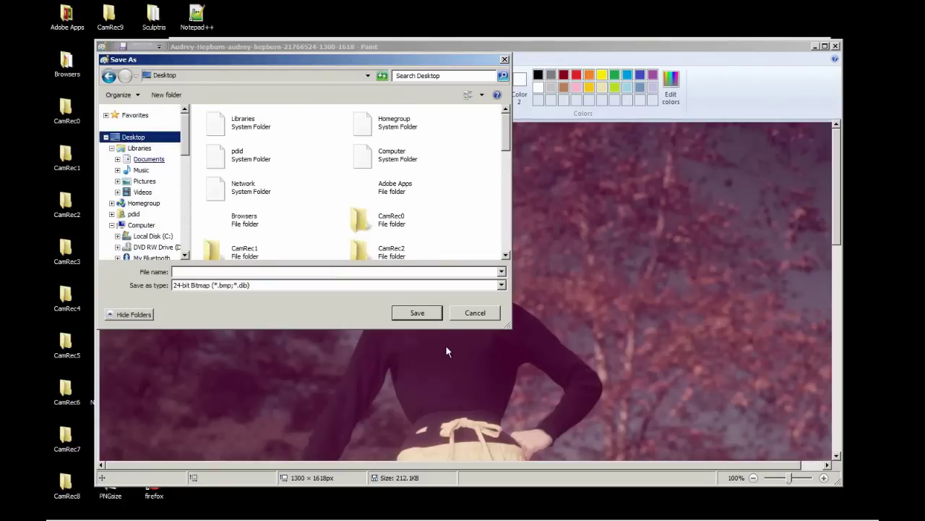
click(418, 313)
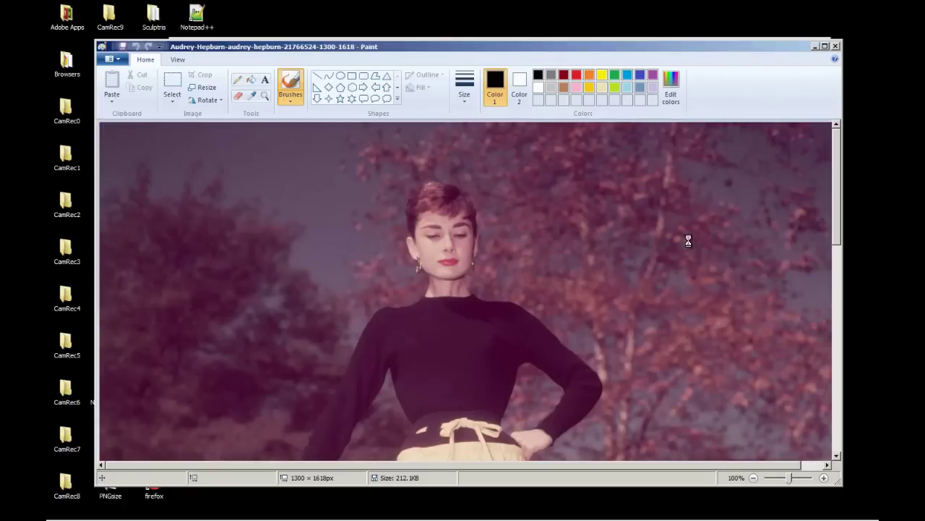
click(835, 46)
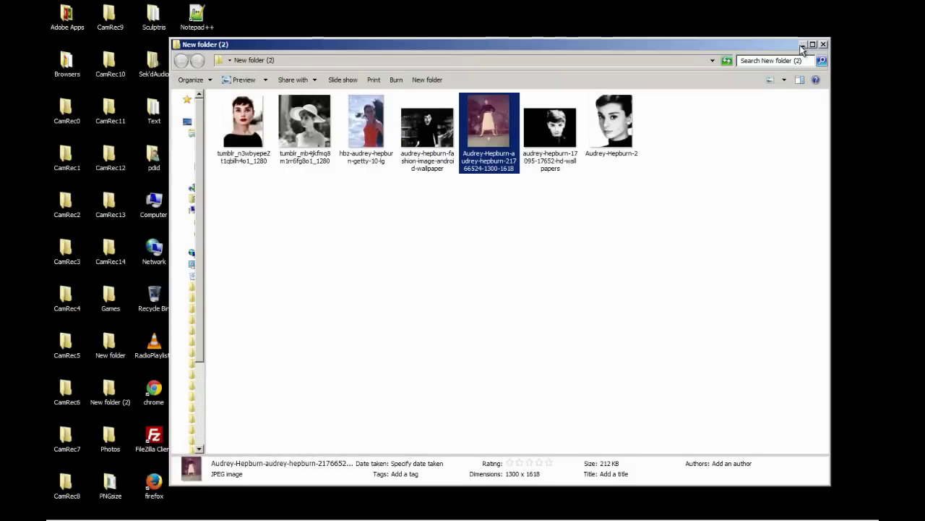
key(alt+F4)
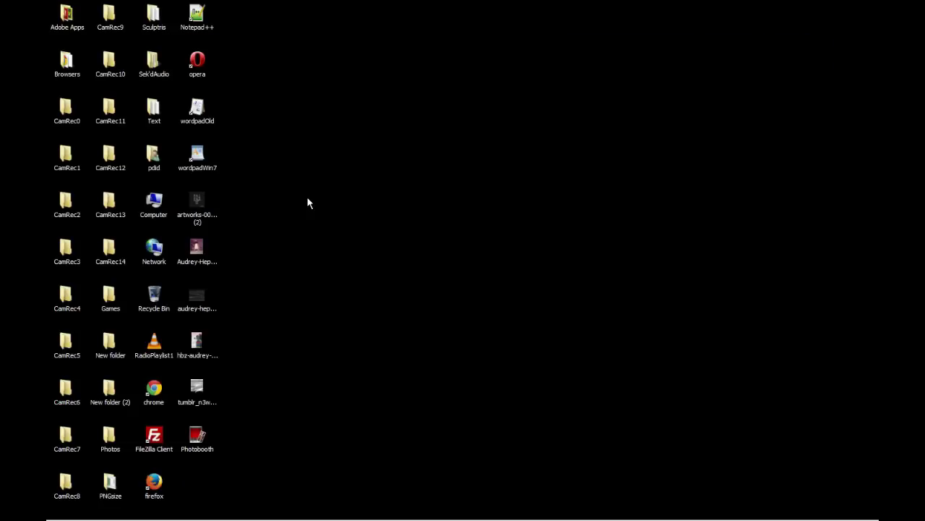
right_click(196, 250)
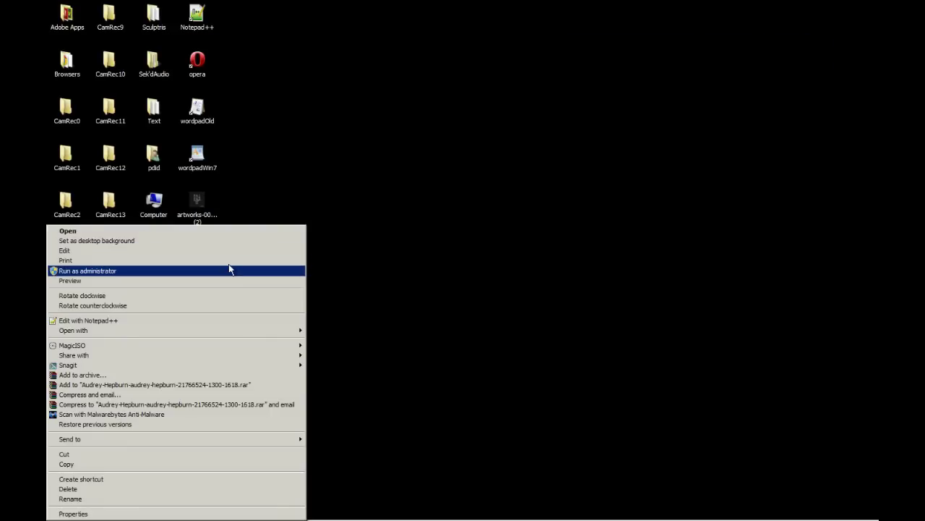
mouse_move(216, 333)
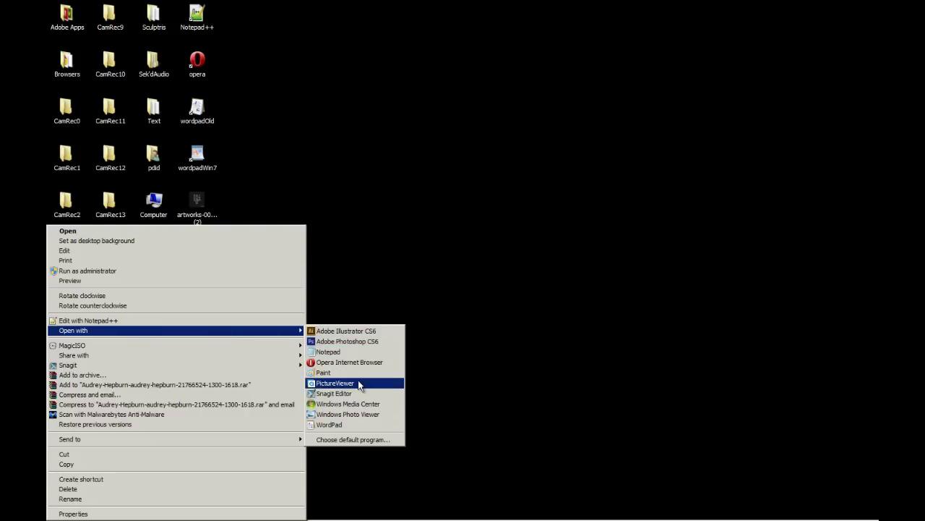
click(350, 424)
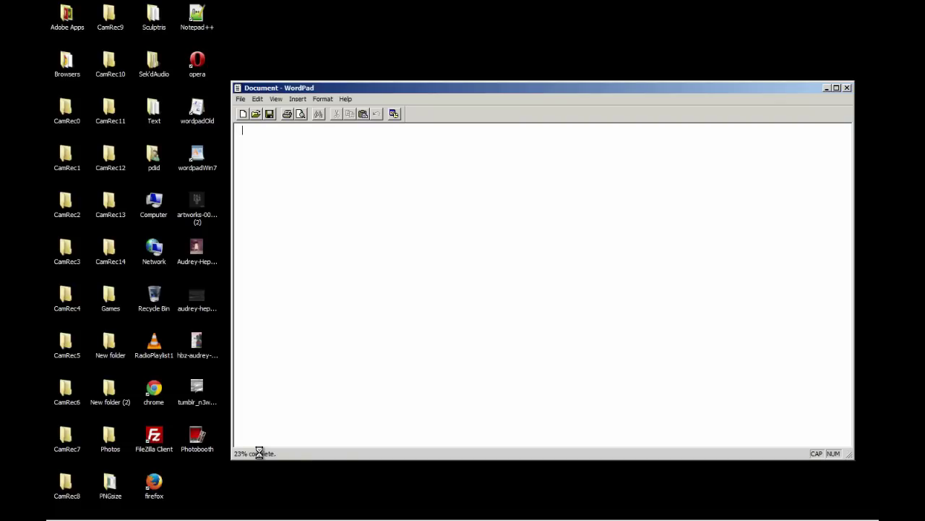
click(240, 98)
click(219, 130)
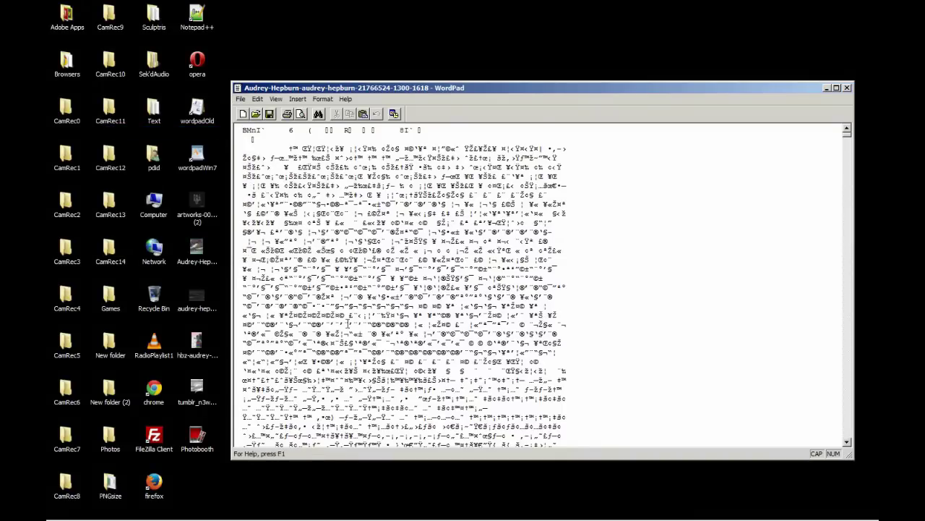
double_click(199, 250)
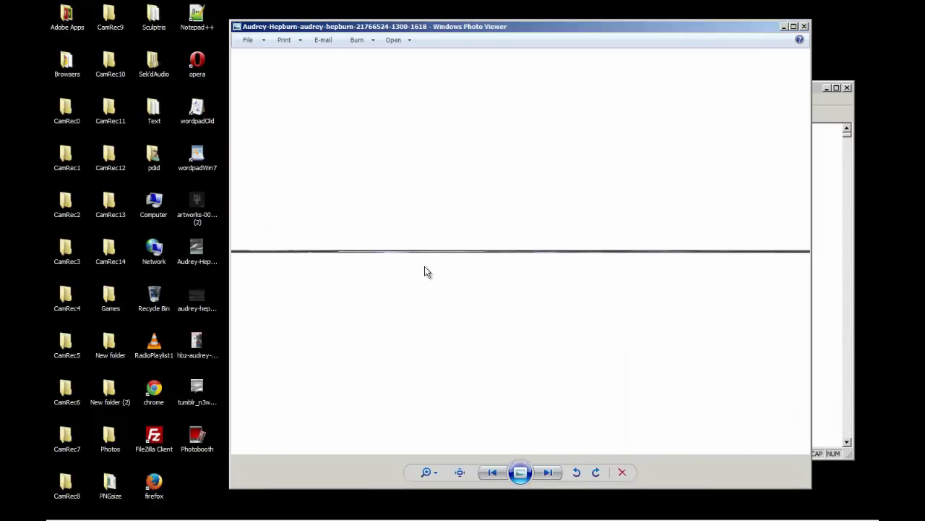
click(804, 27)
right_click(200, 253)
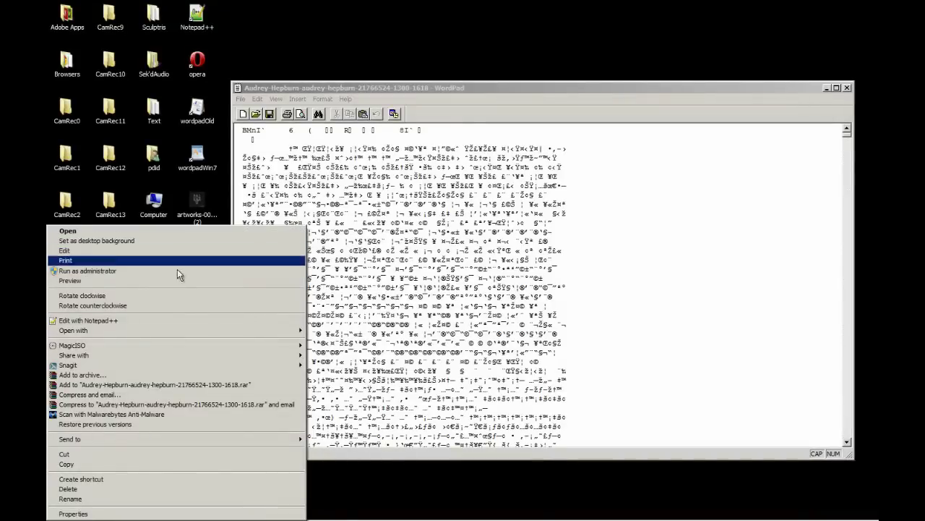
mouse_move(214, 330)
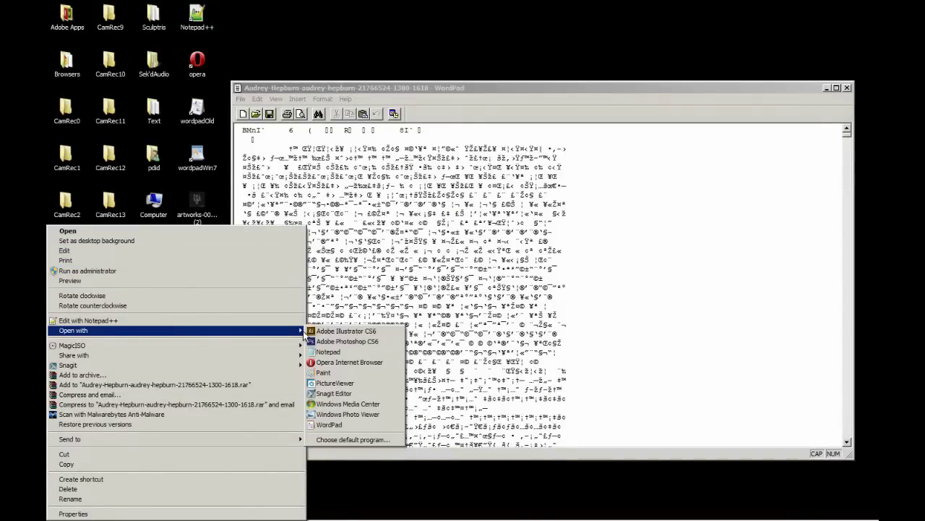